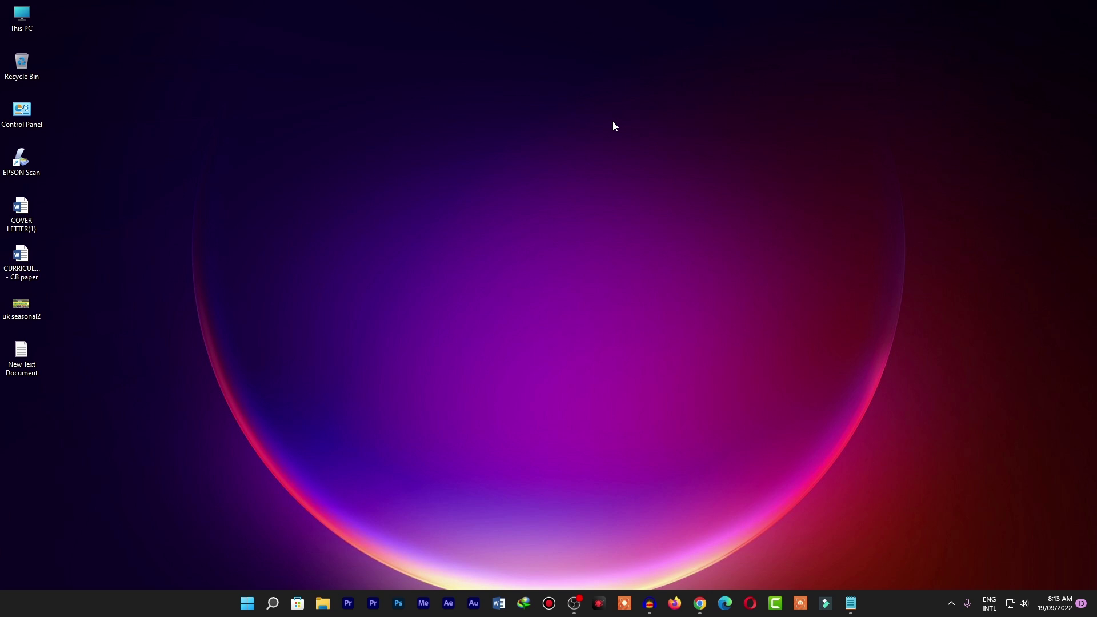
Switch to Chrome and open the AG Recruitment website from the existing Google search results.
{"action": "left_click", "coordinate": [699, 604]}
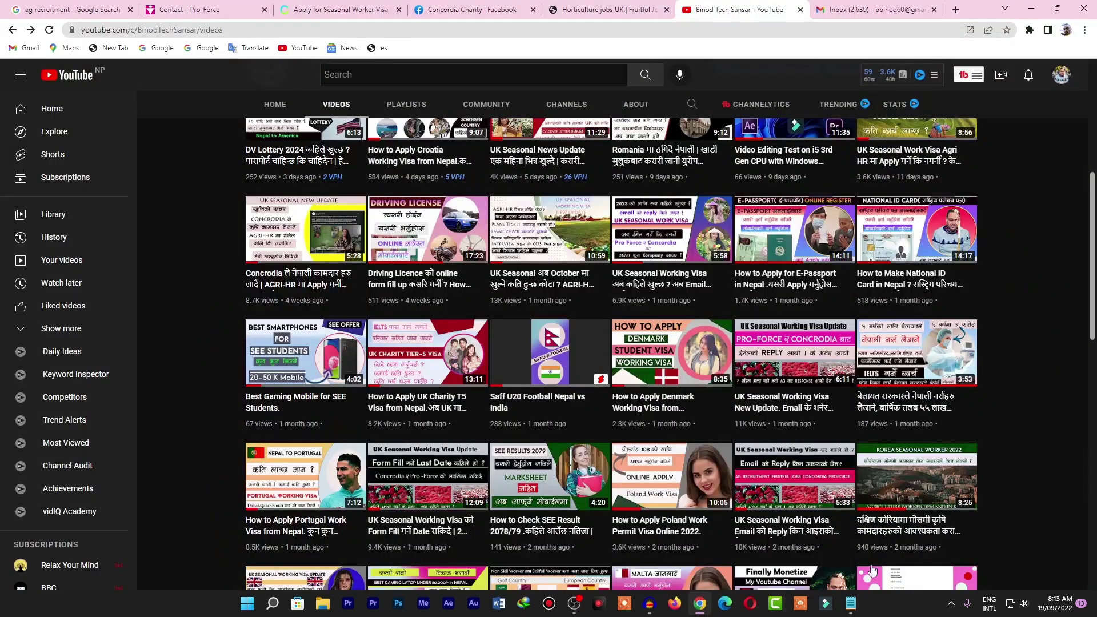
{"action": "left_click", "coordinate": [116, 6]}
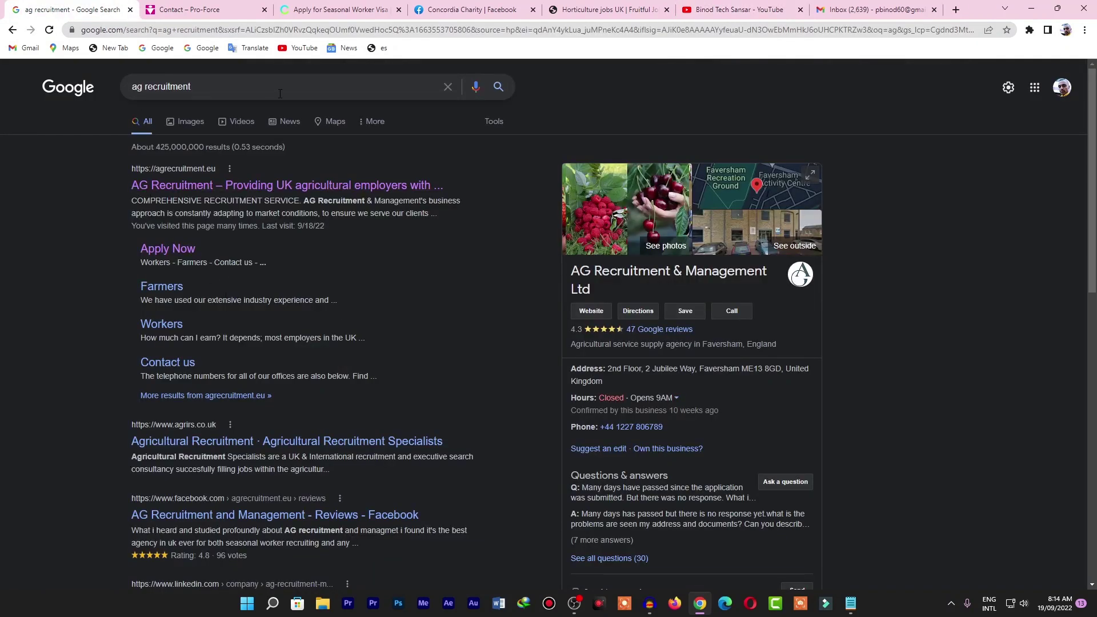
{"action": "left_click", "coordinate": [231, 188]}
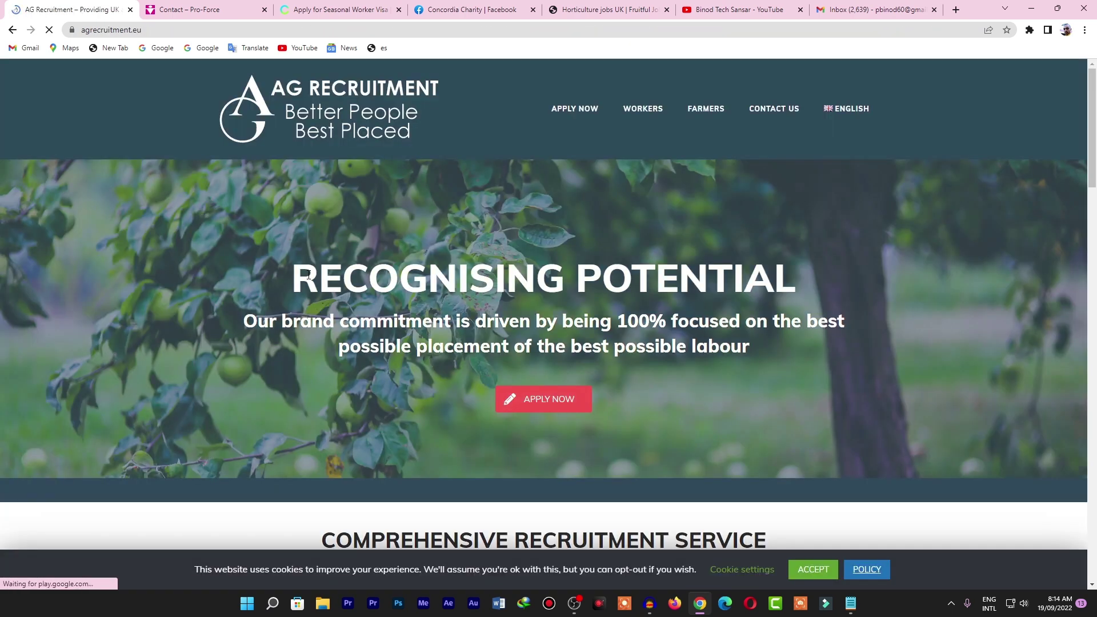
Look through the AG Recruitment home page from its introduction down to the office contact details.
{"action": "scroll", "coordinate": [651, 351], "scroll_direction": "down", "scroll_amount": 5}
{"action": "scroll", "coordinate": [652, 351], "scroll_direction": "down", "scroll_amount": 15}
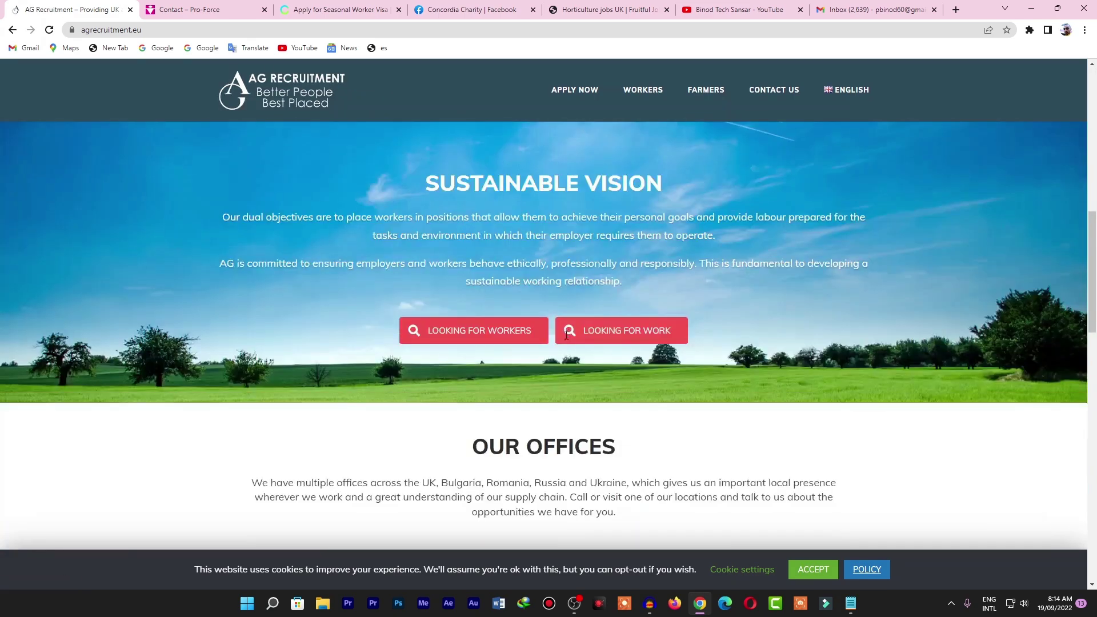
{"action": "scroll", "coordinate": [515, 388], "scroll_direction": "down", "scroll_amount": 4}
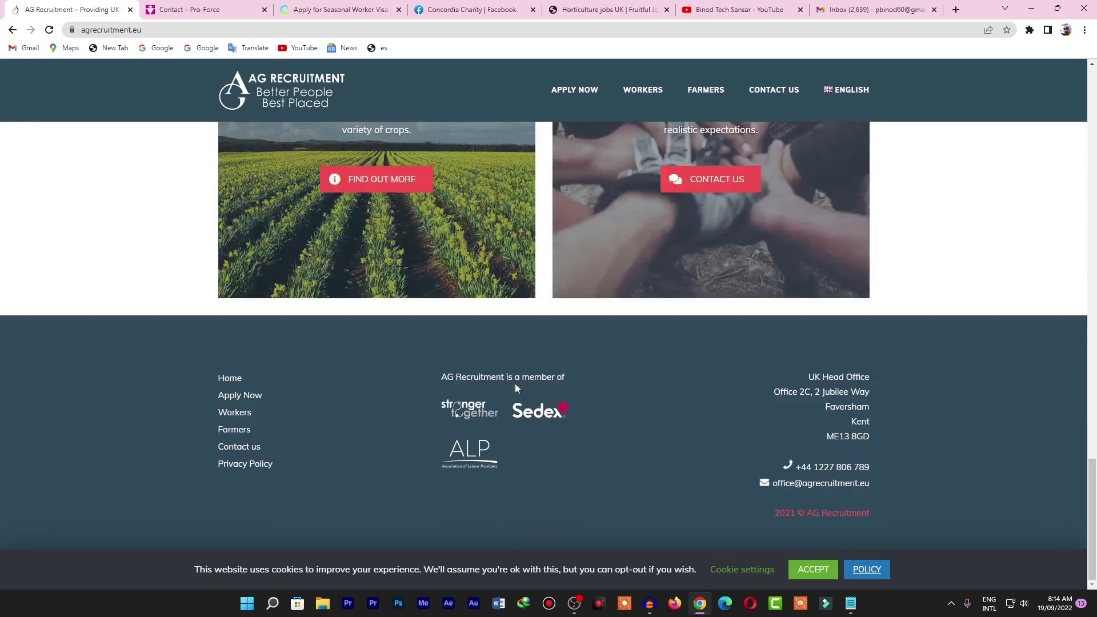
{"action": "scroll", "coordinate": [515, 388], "scroll_direction": "up", "scroll_amount": 18}
{"action": "scroll", "coordinate": [517, 388], "scroll_direction": "up", "scroll_amount": 5}
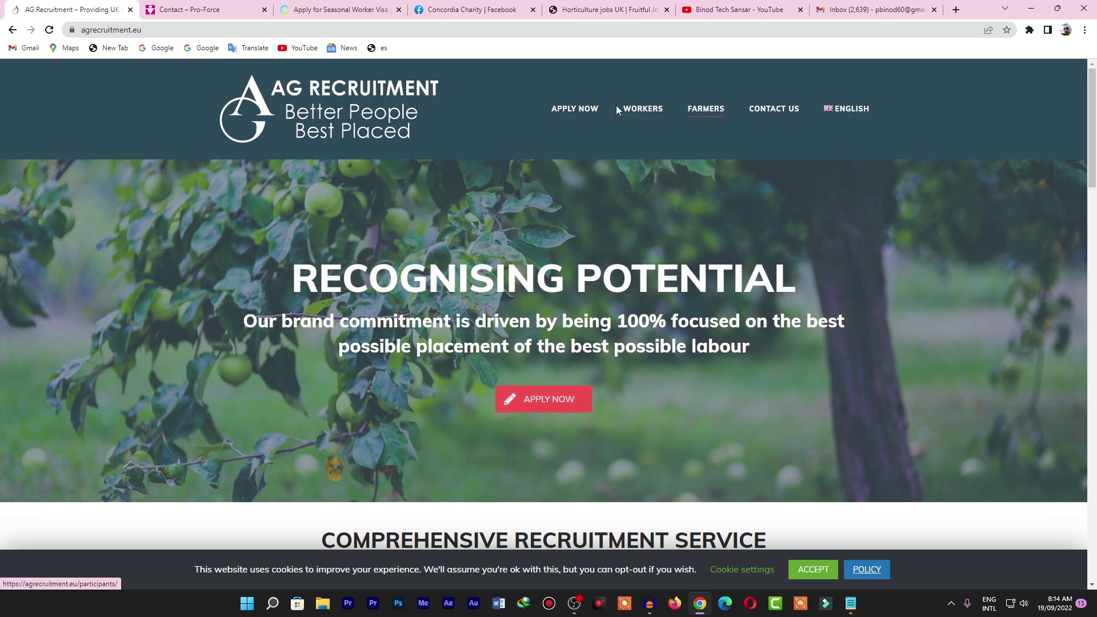
{"action": "scroll", "coordinate": [538, 418], "scroll_direction": "down", "scroll_amount": 12}
{"action": "scroll", "coordinate": [560, 425], "scroll_direction": "up", "scroll_amount": 12}
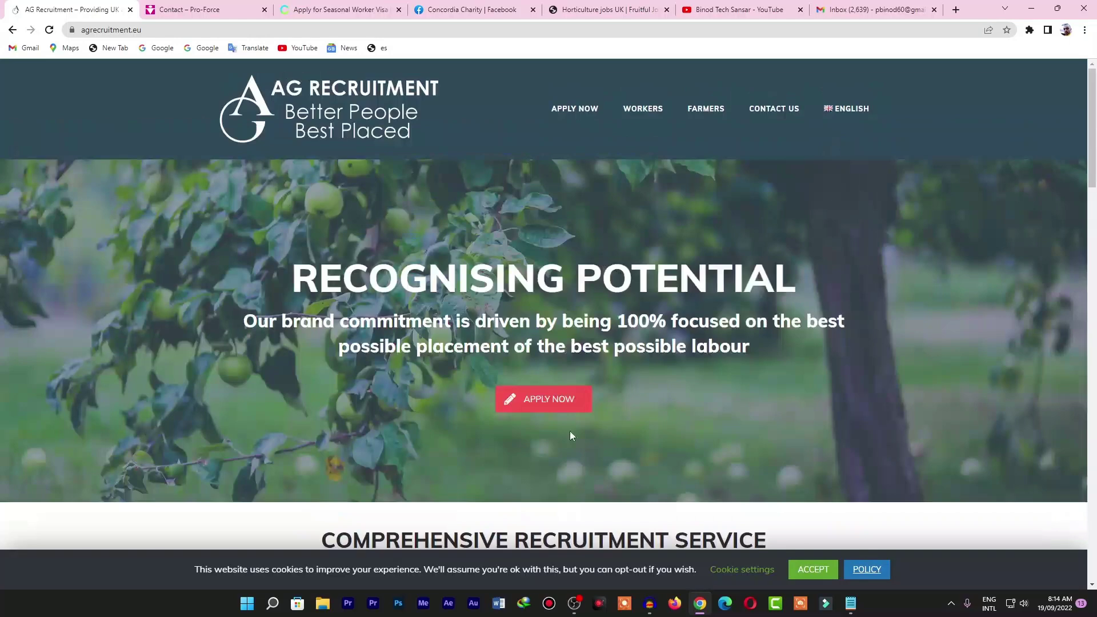
Open AG Recruitment's Apply Now form and fill in the applicant's first name and surname.
{"action": "left_click", "coordinate": [545, 401]}
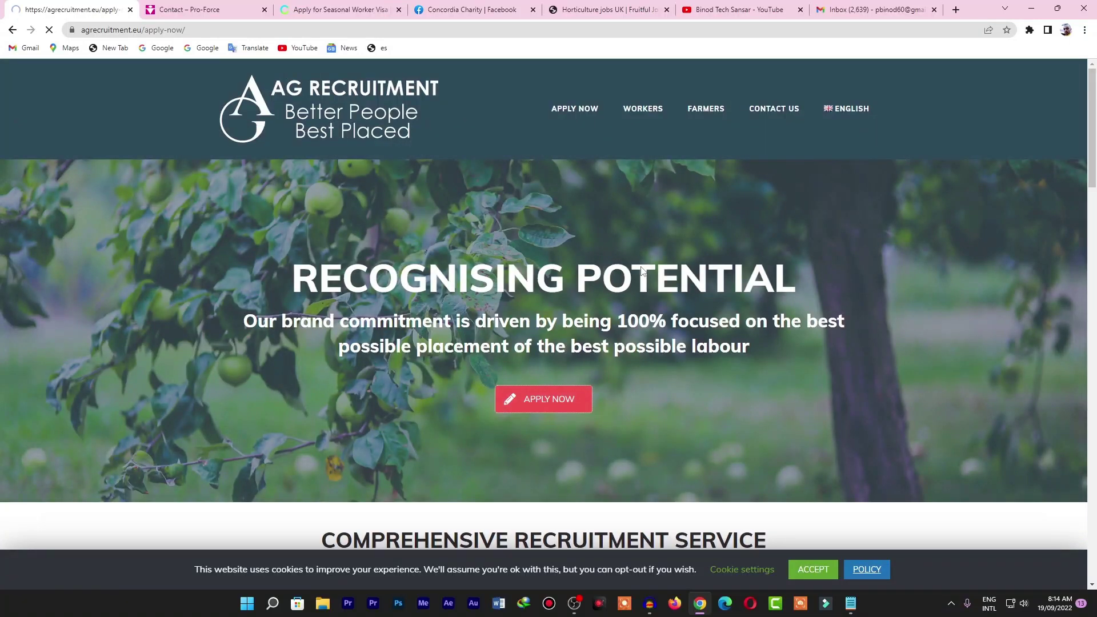
{"action": "scroll", "coordinate": [600, 416], "scroll_direction": "down", "scroll_amount": 6}
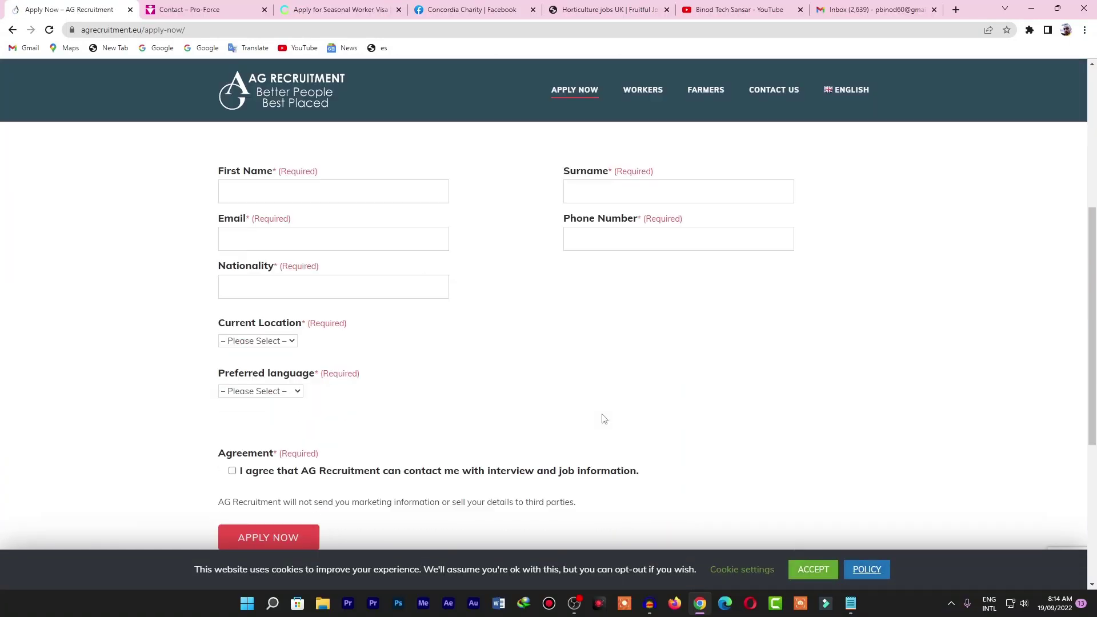
{"action": "left_click", "coordinate": [322, 188]}
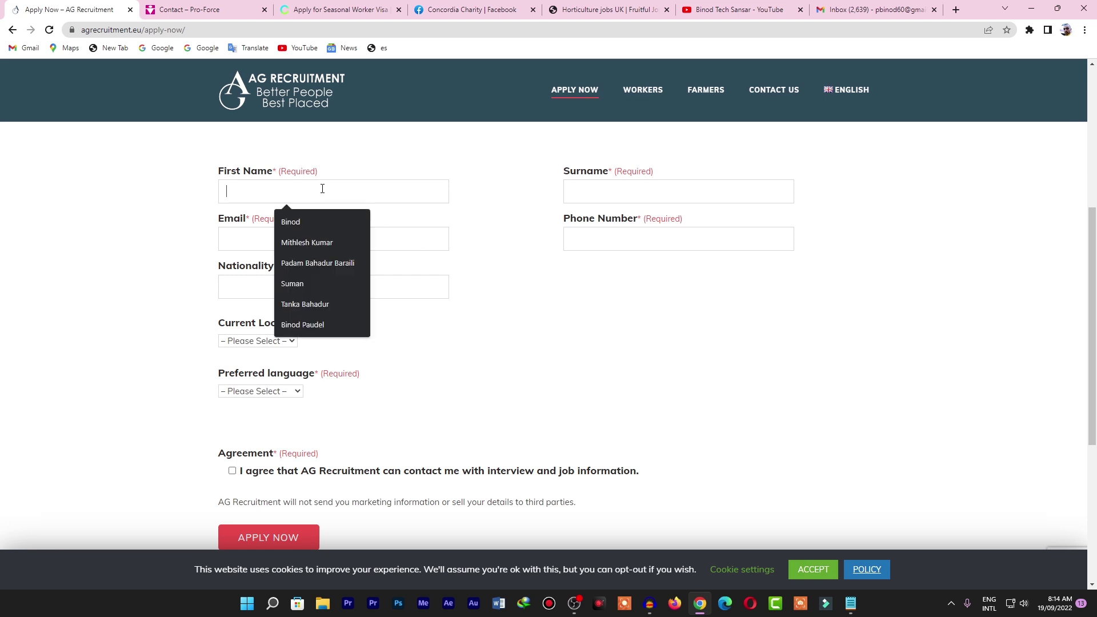
{"action": "left_click", "coordinate": [430, 160]}
{"action": "left_click", "coordinate": [361, 181]}
{"action": "left_click", "coordinate": [333, 282]}
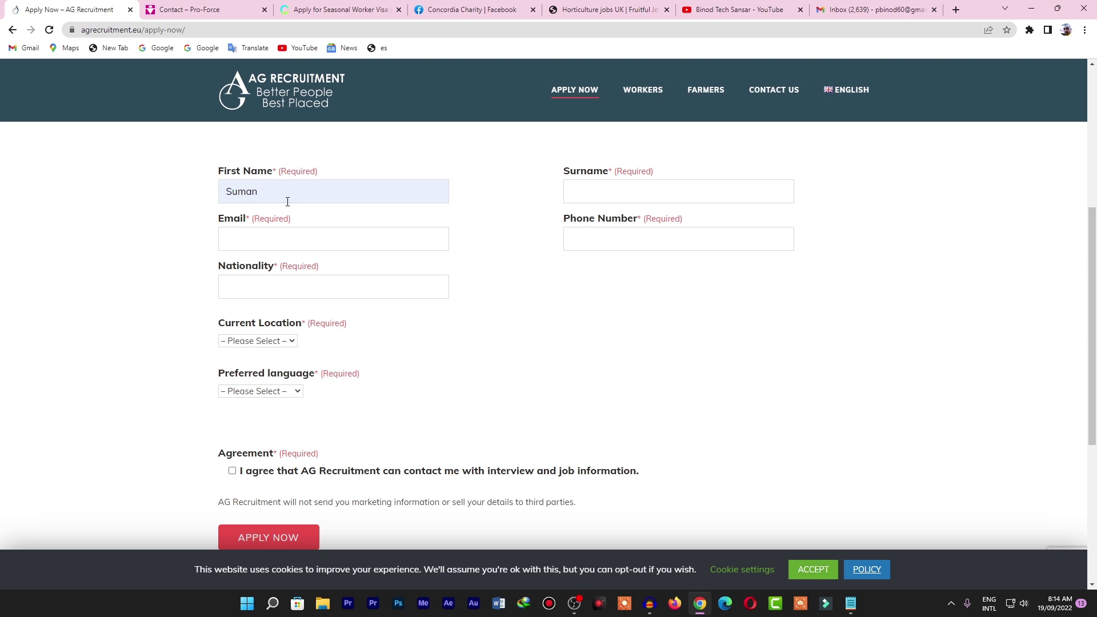
{"action": "left_click", "coordinate": [629, 192]}
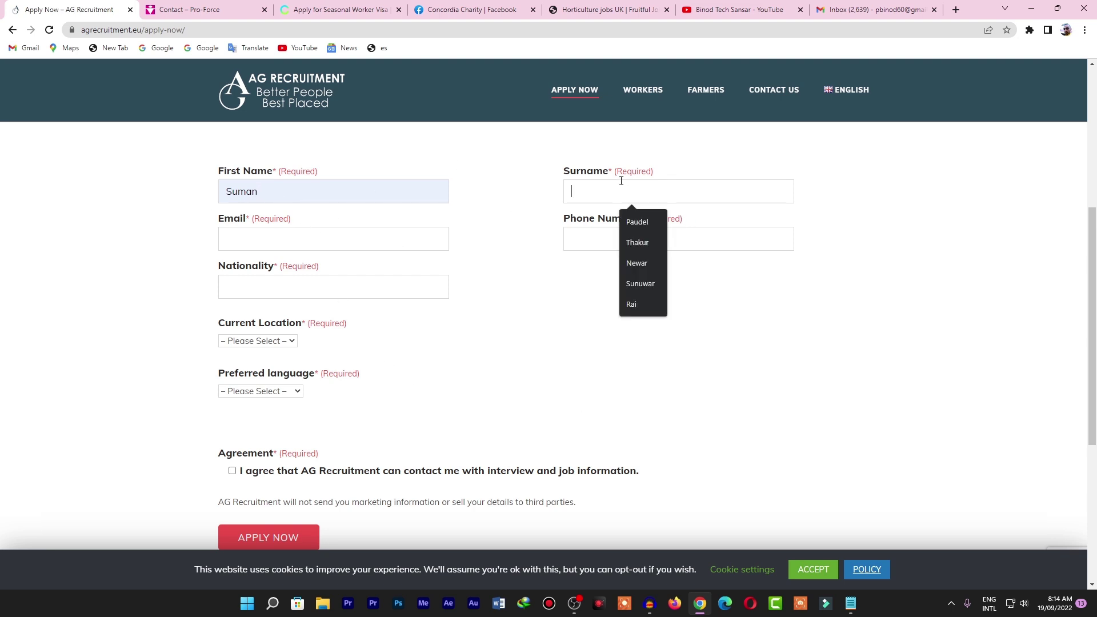
{"action": "left_click", "coordinate": [634, 302]}
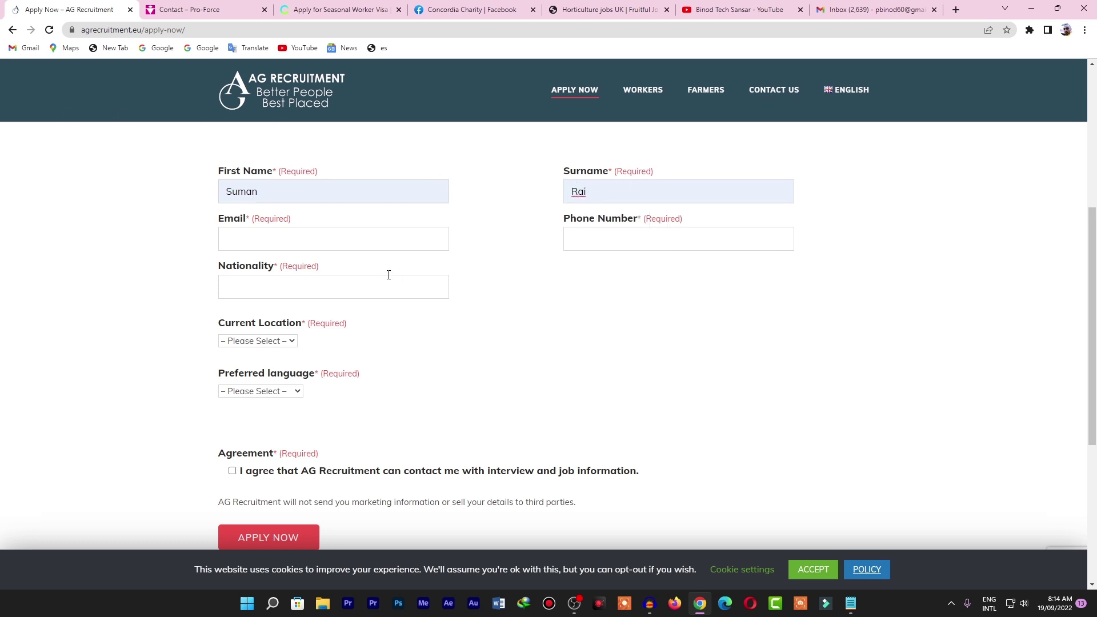
Fill in the applicant's e-mail address and phone number in the application form.
{"action": "left_click", "coordinate": [318, 240]}
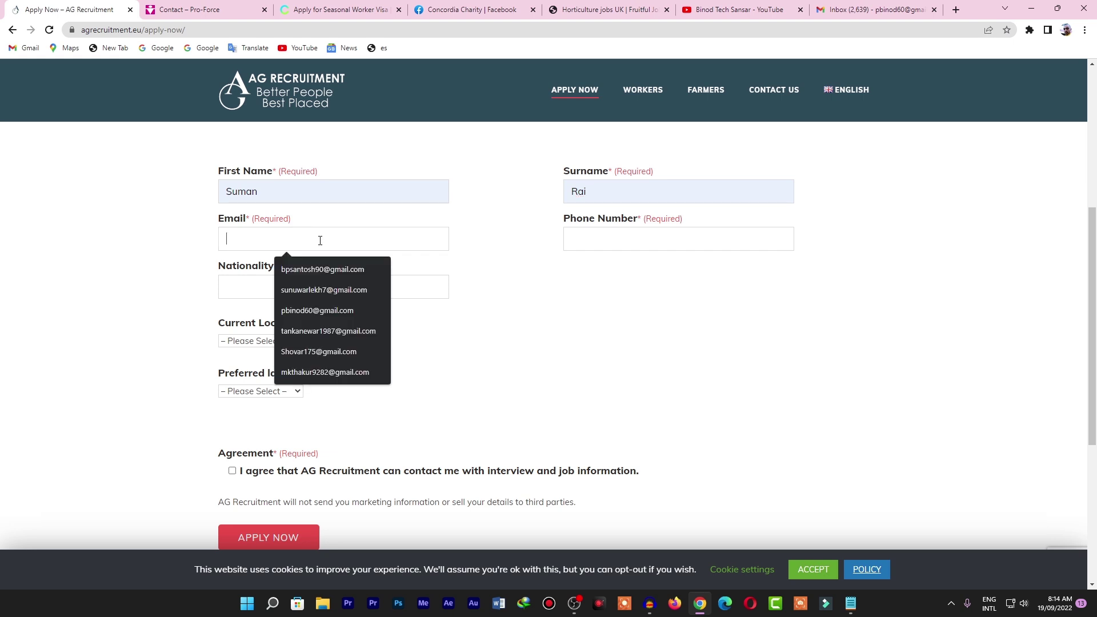
{"action": "left_click", "coordinate": [330, 373]}
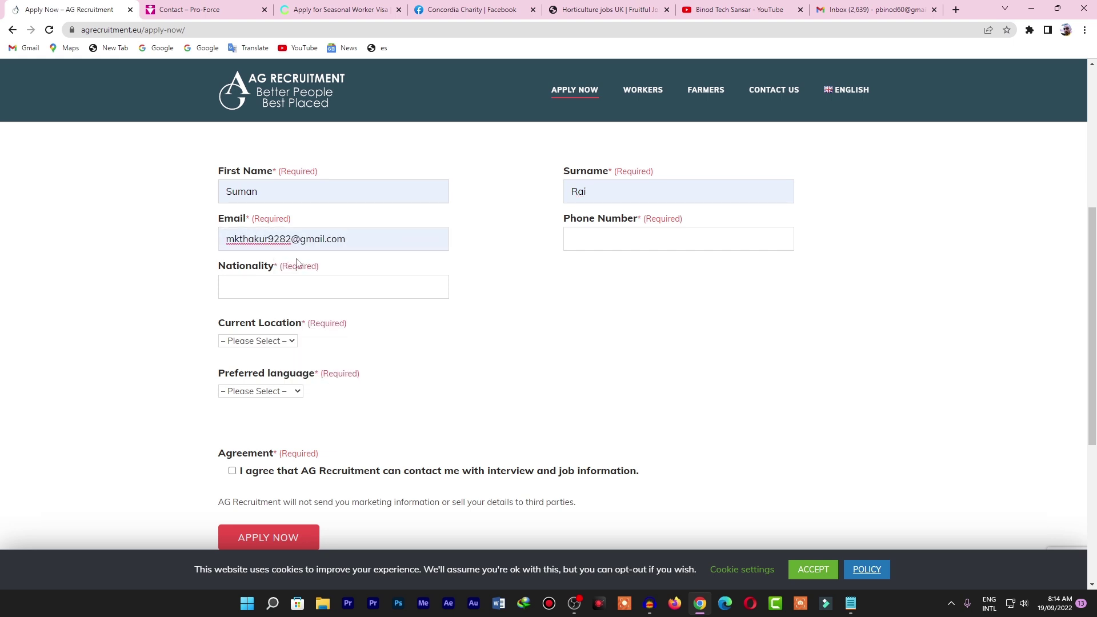
{"action": "left_click", "coordinate": [597, 235]}
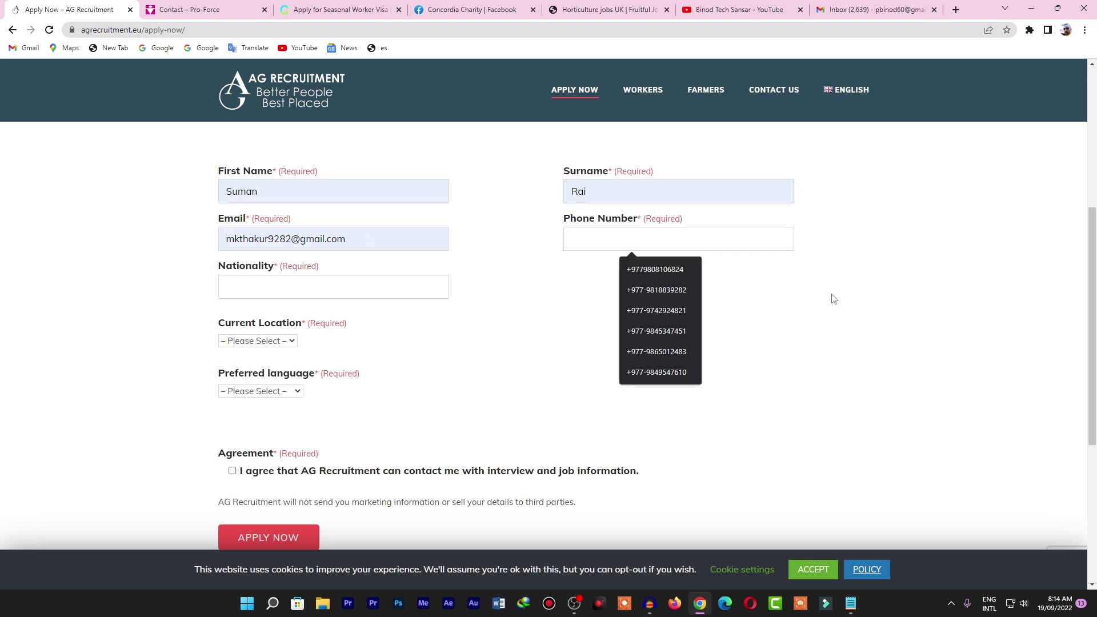
{"action": "left_click", "coordinate": [643, 310]}
Enter Nepali as the applicant's nationality and set the current location to Other.
{"action": "scroll", "coordinate": [567, 337], "scroll_direction": "down", "scroll_amount": 2}
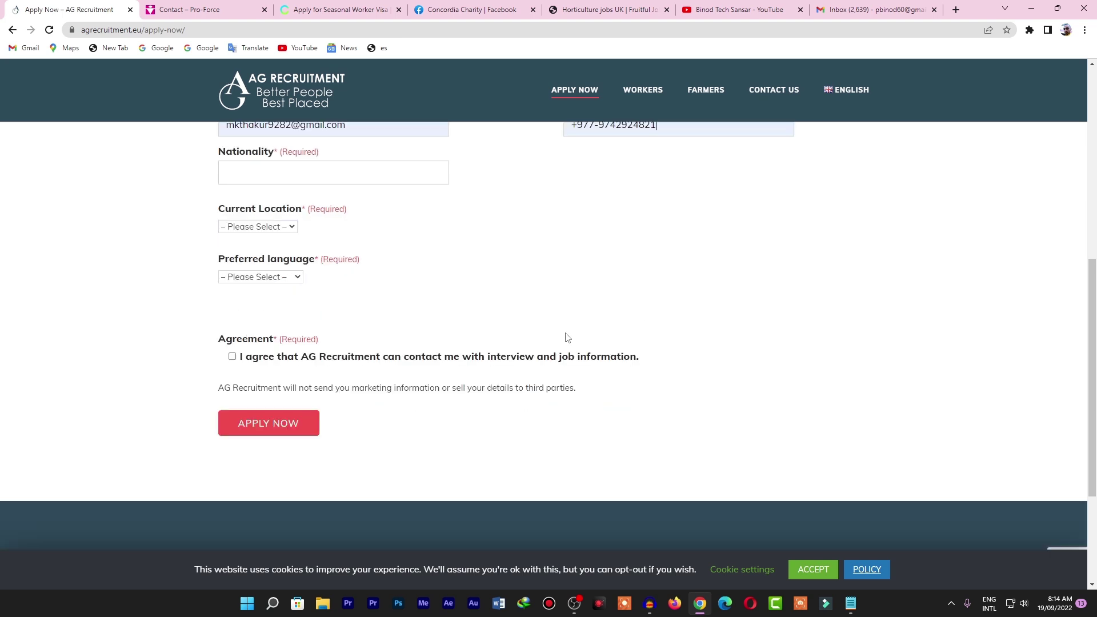
{"action": "left_click", "coordinate": [263, 170]}
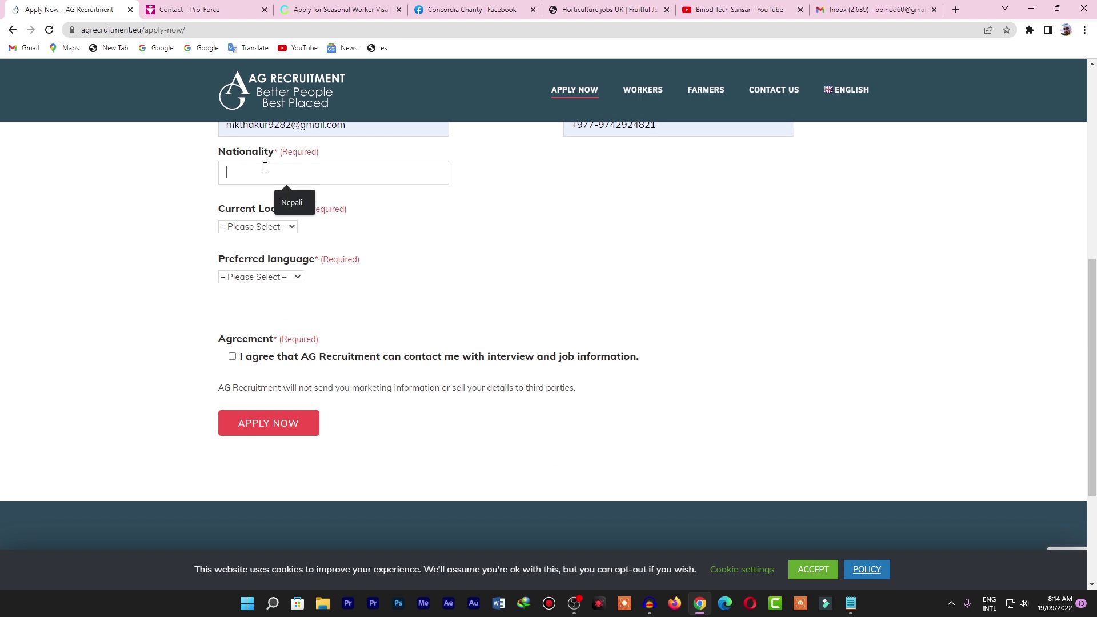
{"action": "left_click", "coordinate": [298, 204]}
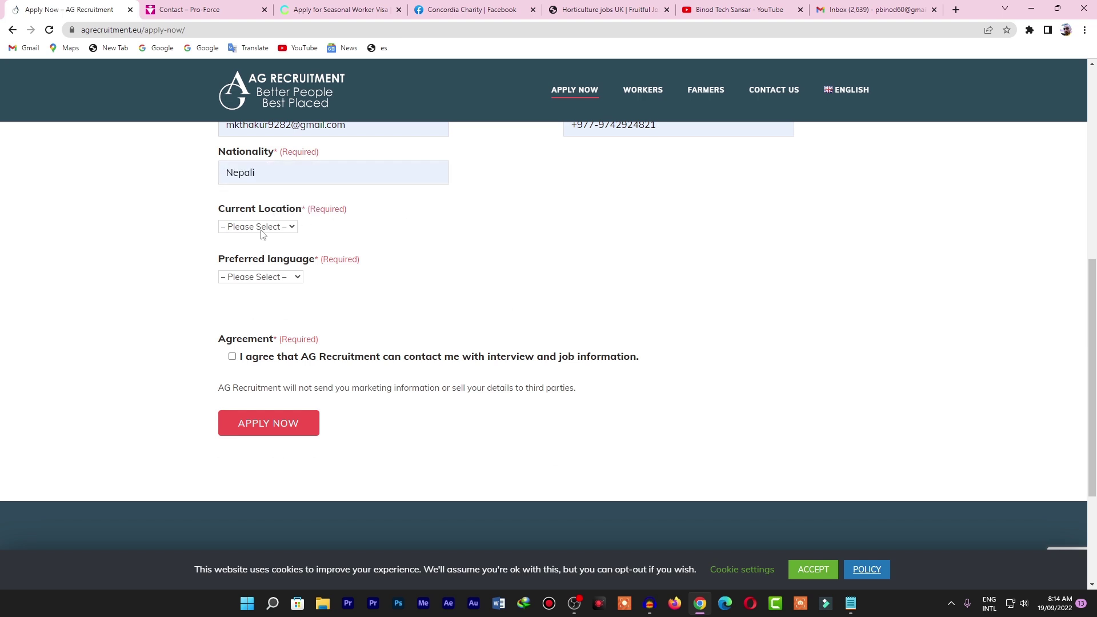
{"action": "left_click", "coordinate": [289, 229]}
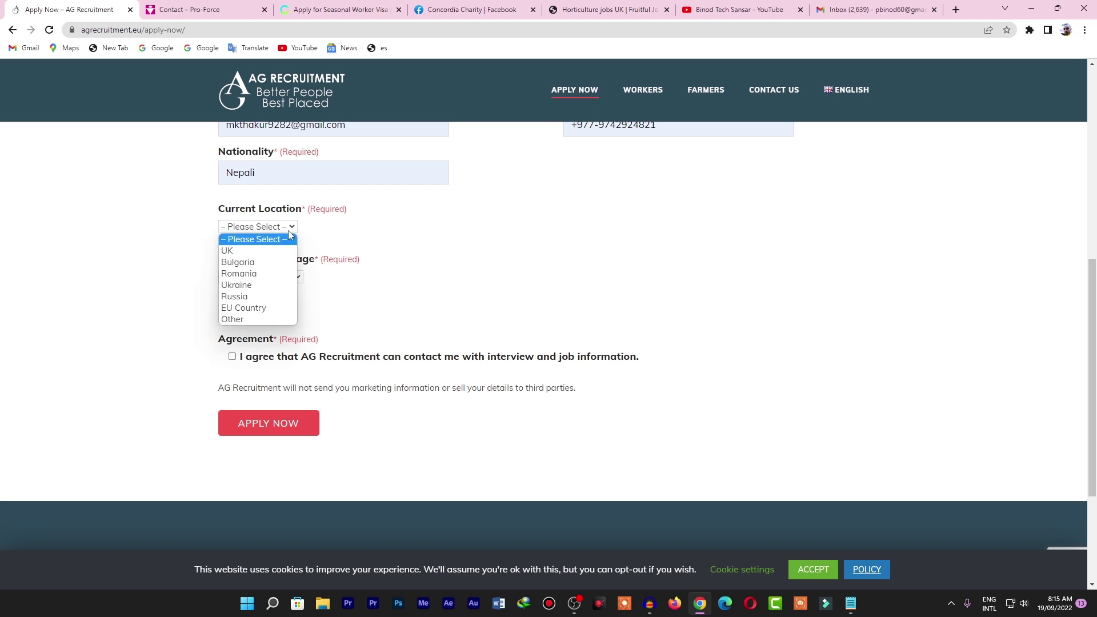
{"action": "left_click", "coordinate": [257, 320]}
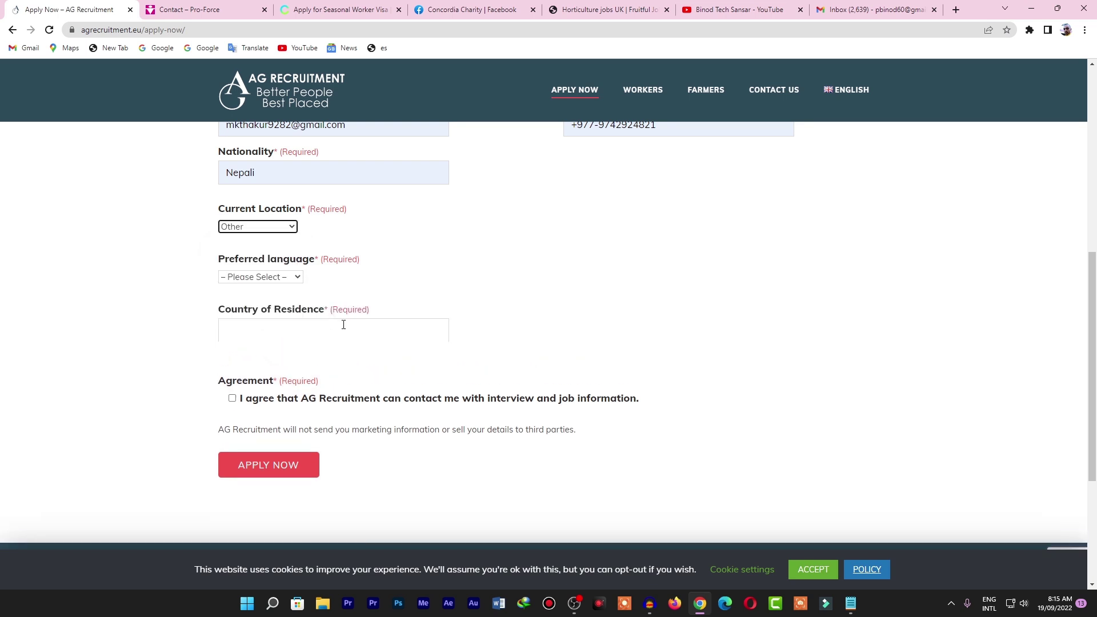
Set the preferred language to English and enter Nepal as the country of residence.
{"action": "left_click", "coordinate": [289, 277]}
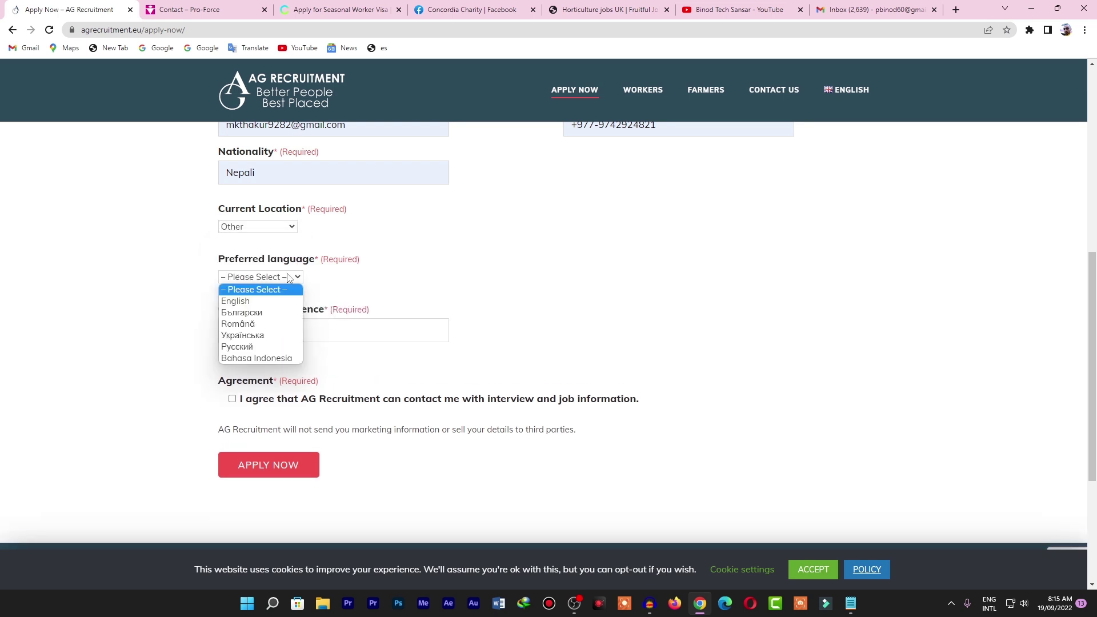
{"action": "left_click", "coordinate": [266, 302]}
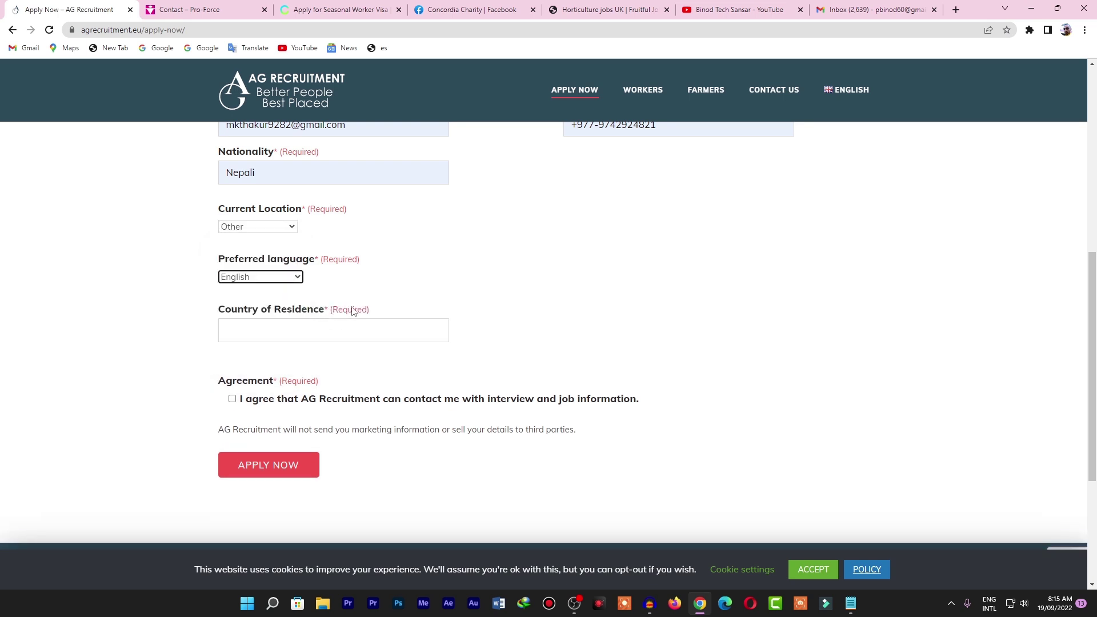
{"action": "scroll", "coordinate": [353, 311], "scroll_direction": "down", "scroll_amount": 1}
{"action": "left_click", "coordinate": [298, 273]}
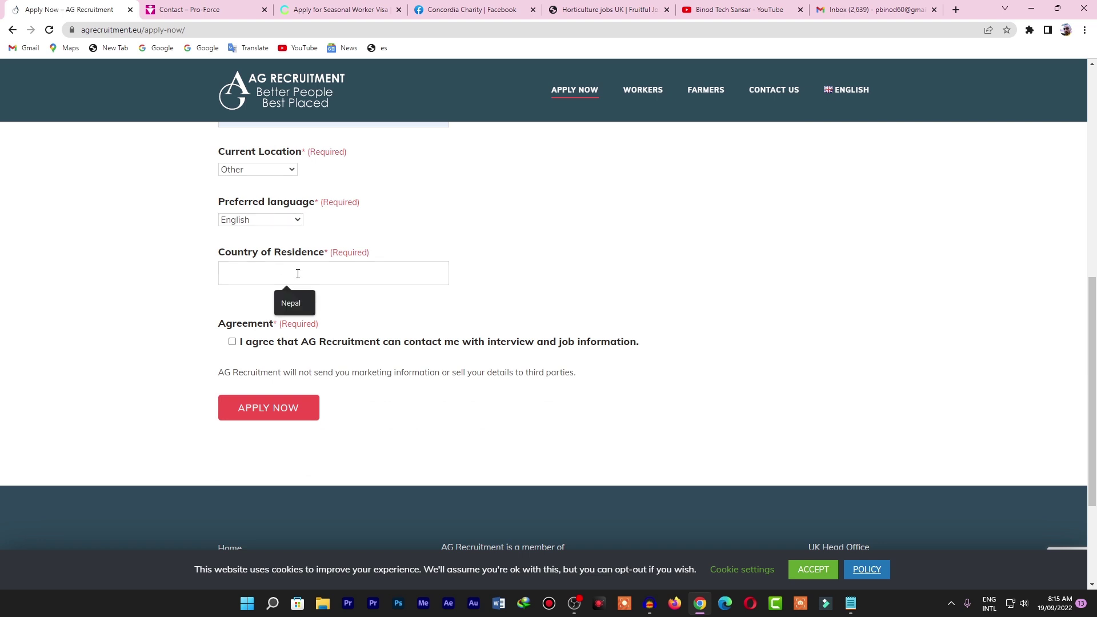
{"action": "left_click", "coordinate": [297, 298]}
Agree that AG Recruitment can contact the applicant with interview and job information.
{"action": "scroll", "coordinate": [421, 341], "scroll_direction": "down", "scroll_amount": 1}
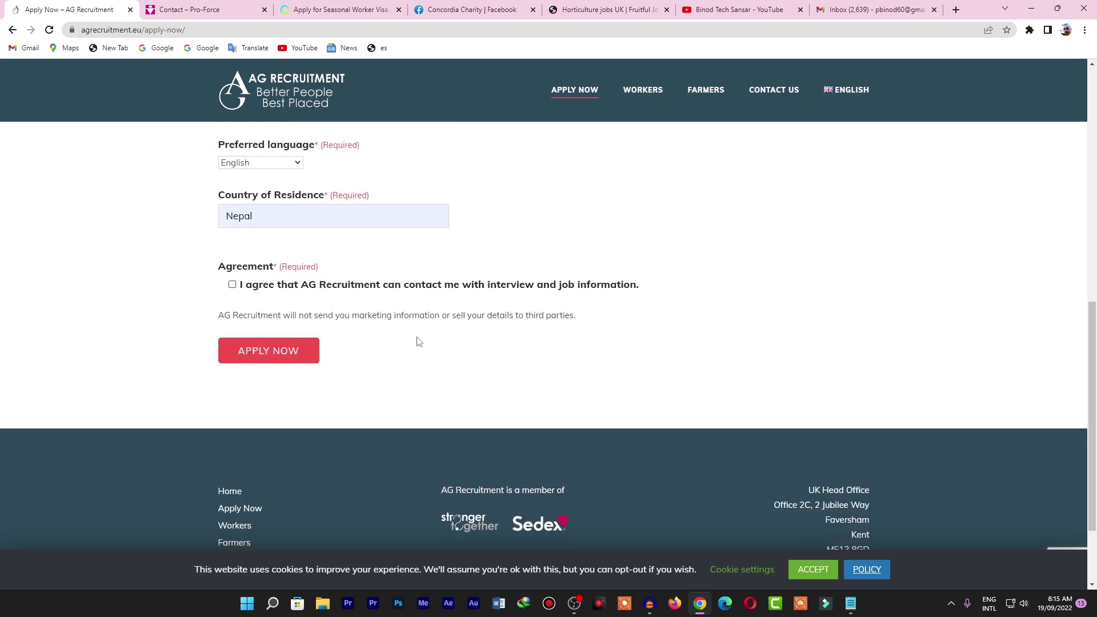
{"action": "left_click", "coordinate": [232, 284]}
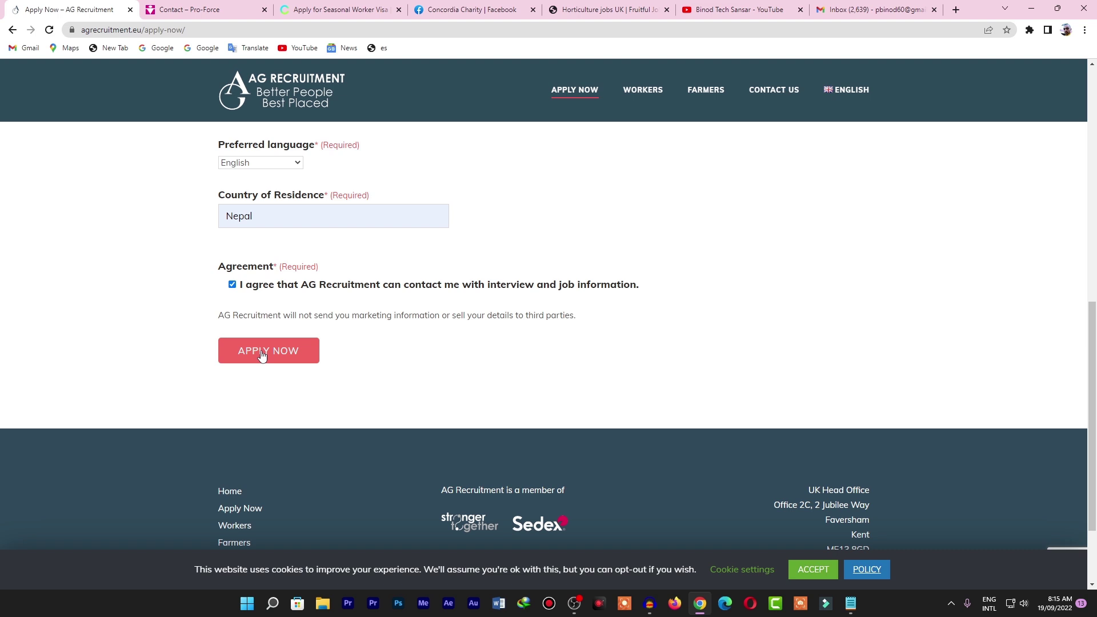
{"action": "scroll", "coordinate": [406, 408], "scroll_direction": "up", "scroll_amount": 10}
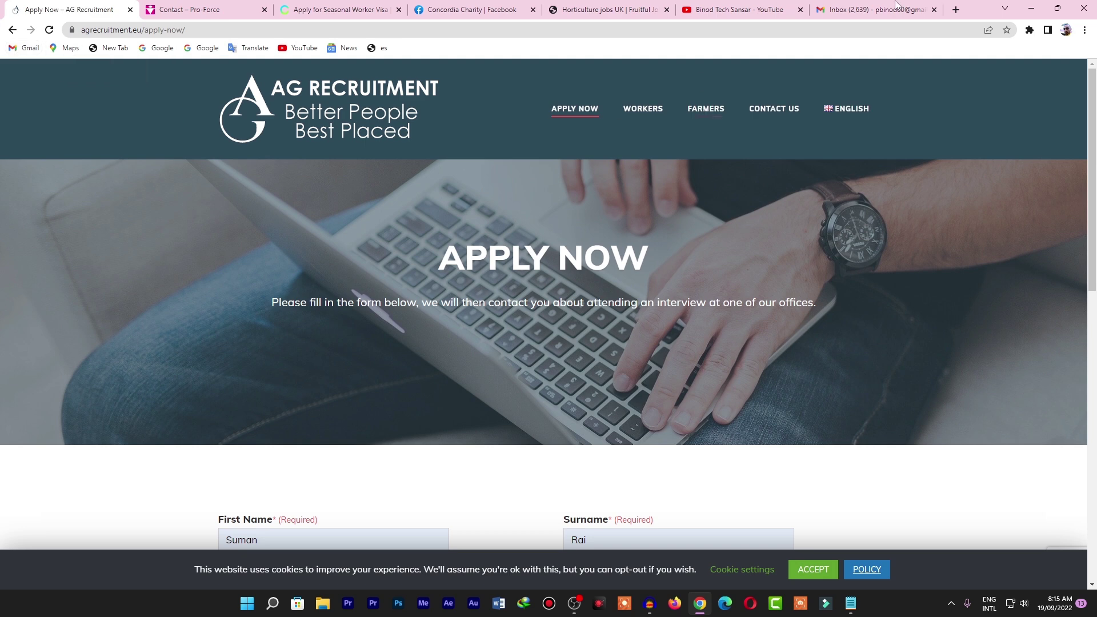
Check the Gmail inbox for messages about the application.
{"action": "left_click", "coordinate": [879, 9]}
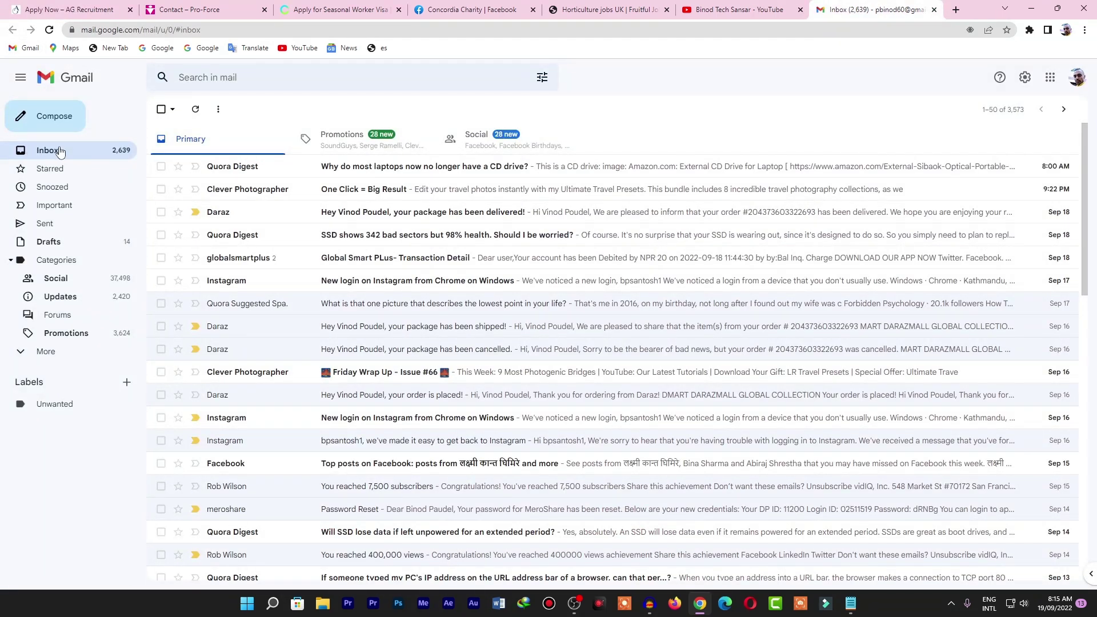
{"action": "scroll", "coordinate": [433, 319], "scroll_direction": "down", "scroll_amount": 13}
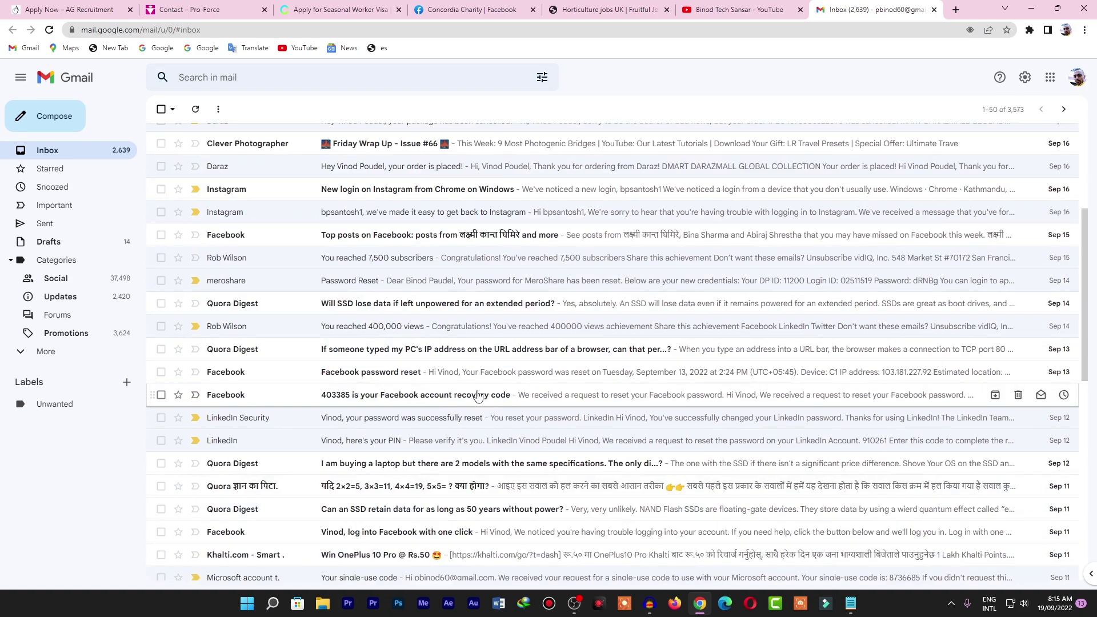
{"action": "scroll", "coordinate": [478, 395], "scroll_direction": "up", "scroll_amount": 13}
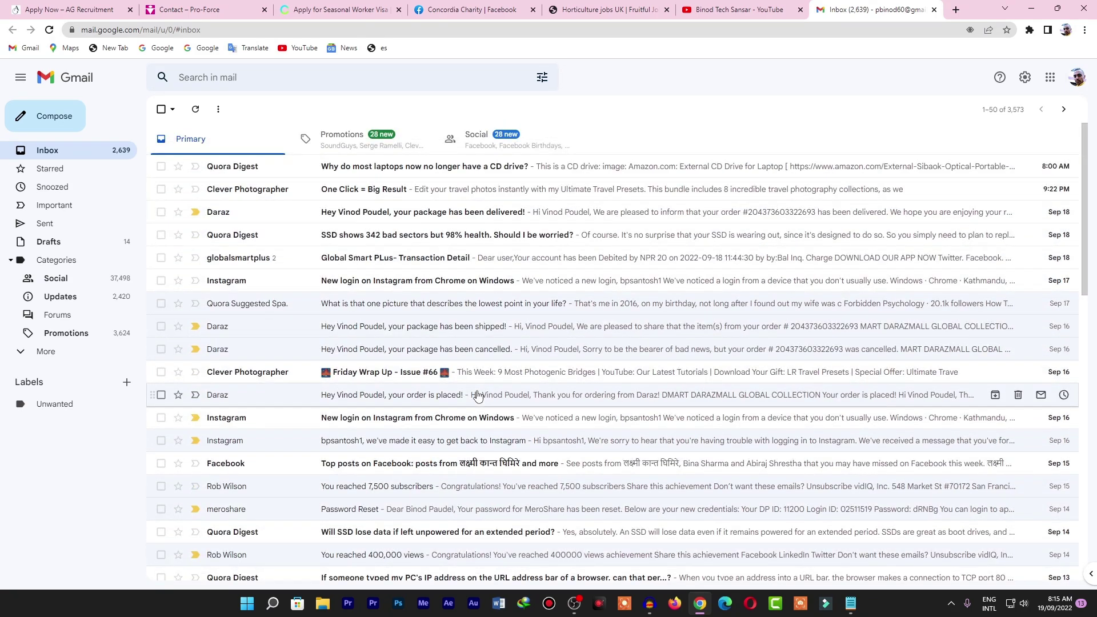
View the Pro-Force contact page, Concordia's seasonal worker visa page and Fruitful Jobs' seasonal worker information, and minimize the browser.
{"action": "key", "text": "ctrl+2"}
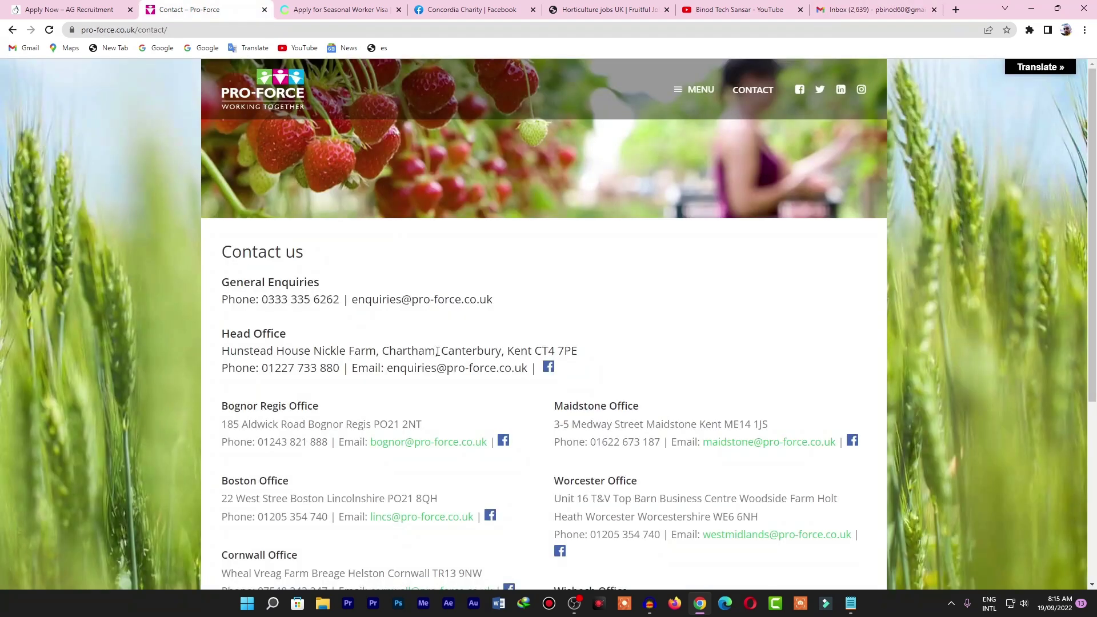
{"action": "key", "text": "ctrl+3"}
{"action": "scroll", "coordinate": [448, 183], "scroll_direction": "up", "scroll_amount": 6}
{"action": "scroll", "coordinate": [448, 183], "scroll_direction": "up", "scroll_amount": 10}
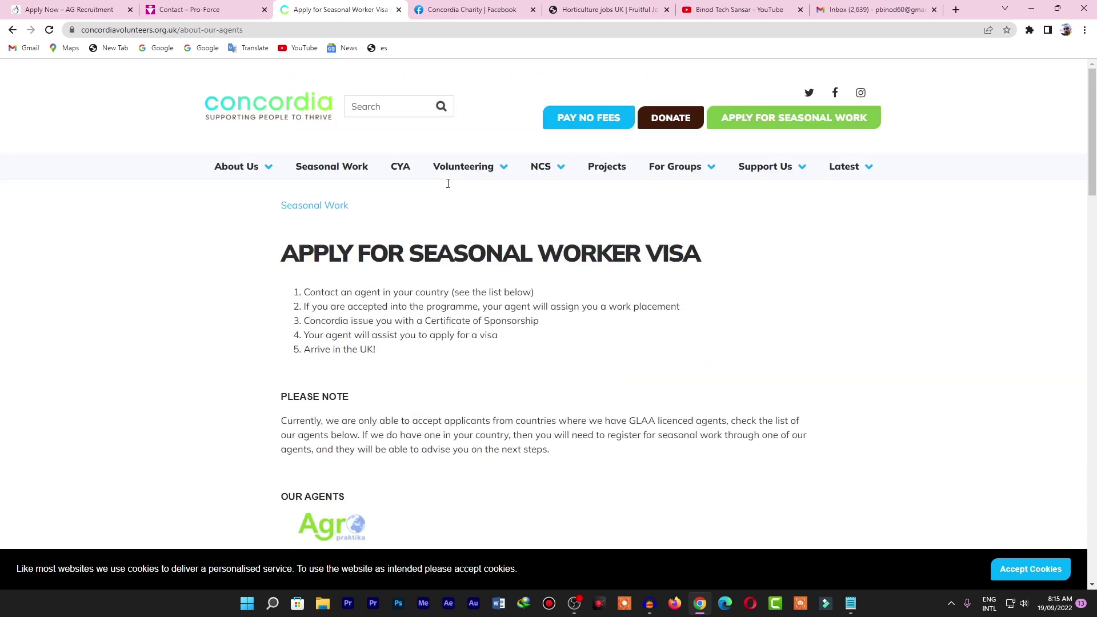
{"action": "key", "text": "ctrl+5"}
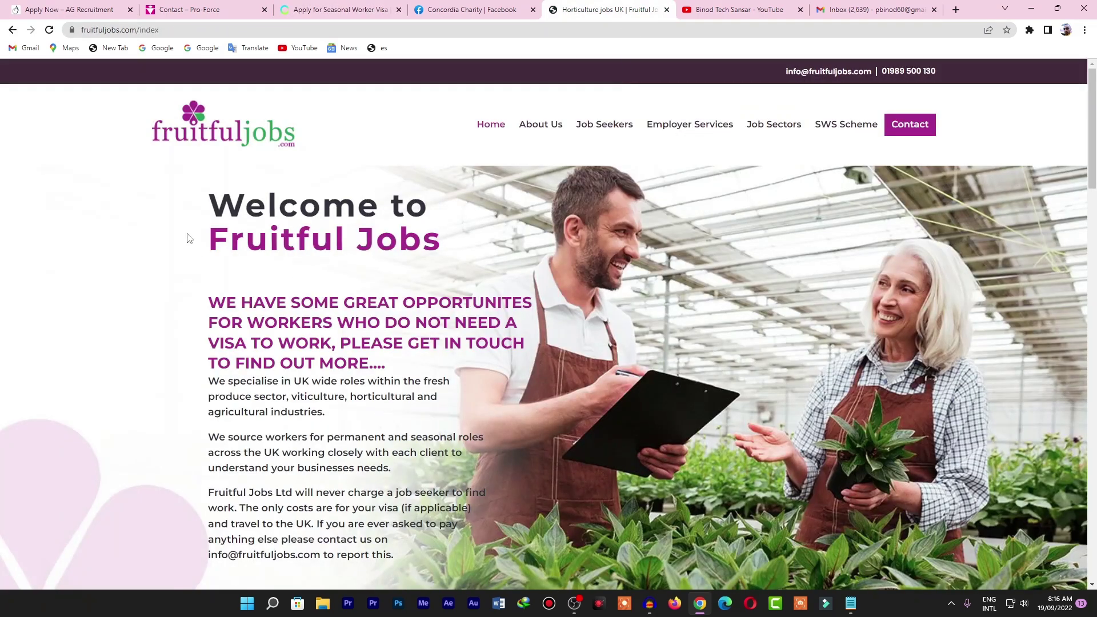
{"action": "scroll", "coordinate": [556, 321], "scroll_direction": "down", "scroll_amount": 7}
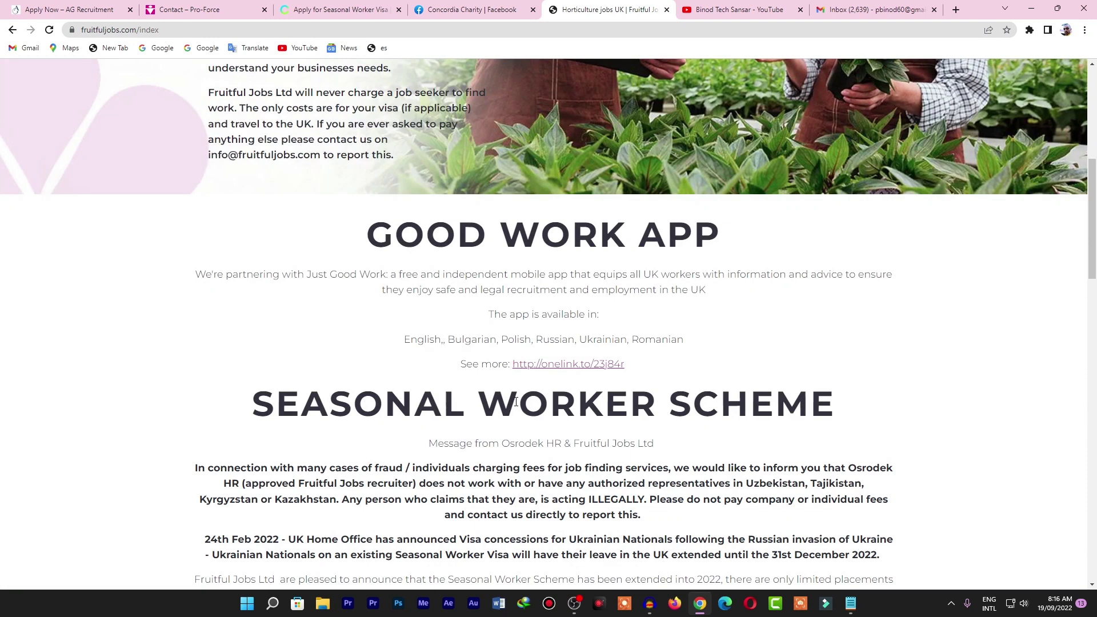
{"action": "left_click", "coordinate": [1031, 9]}
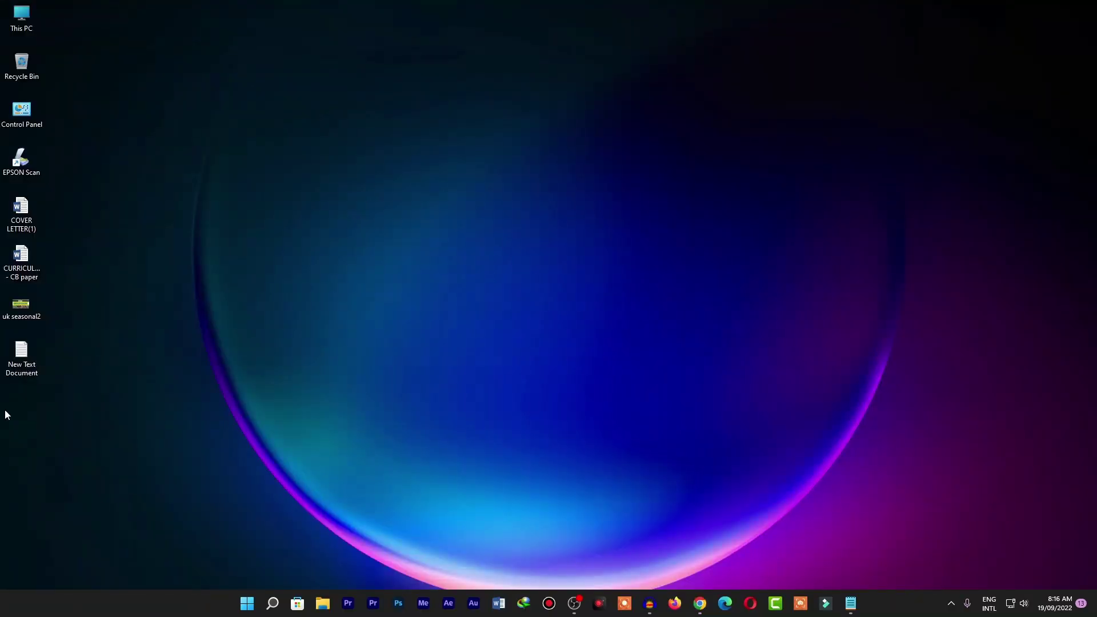
Open the COVER LETTER(1) and CURRICULUM - CB paper documents in Word, review their contents and minimize both.
{"action": "double_click", "coordinate": [8, 209]}
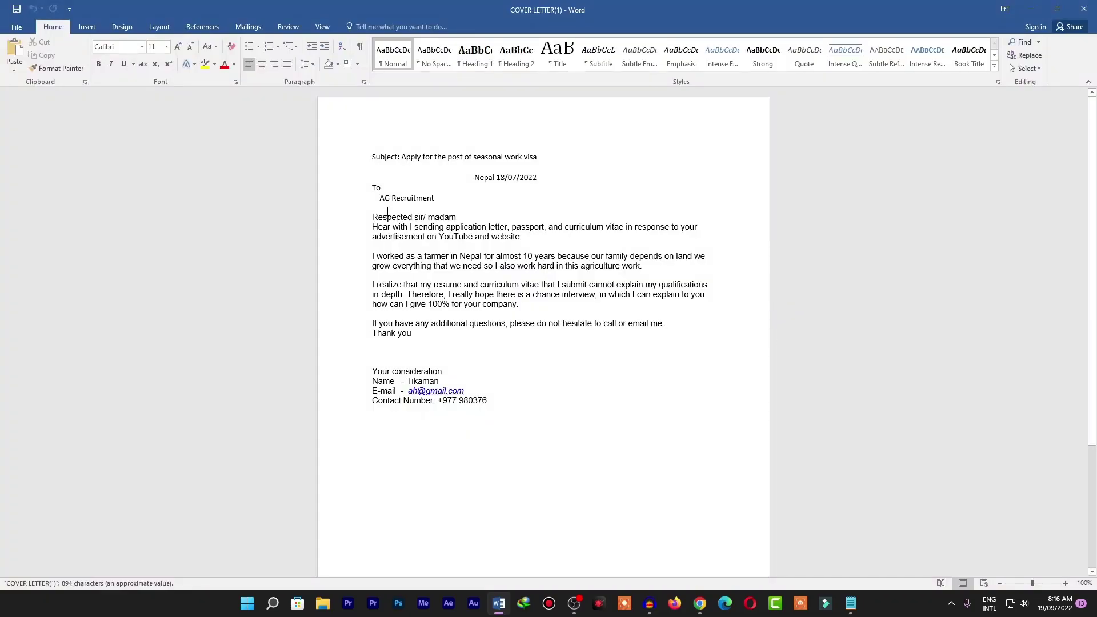
{"action": "left_click", "coordinate": [1031, 8]}
{"action": "double_click", "coordinate": [8, 281]}
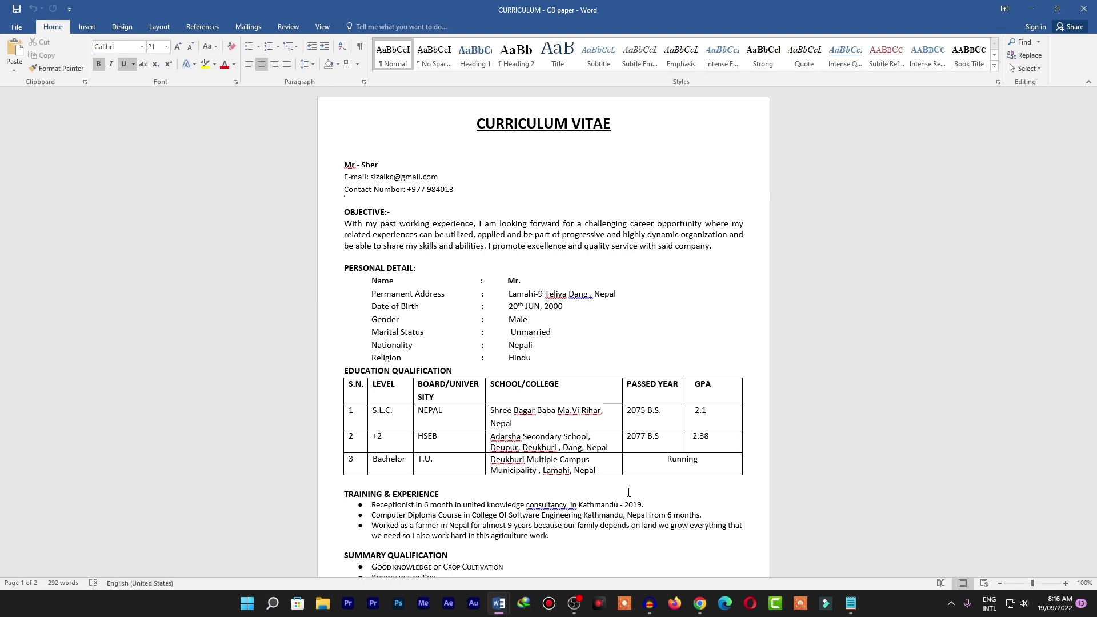
{"action": "scroll", "coordinate": [628, 492], "scroll_direction": "down", "scroll_amount": 10}
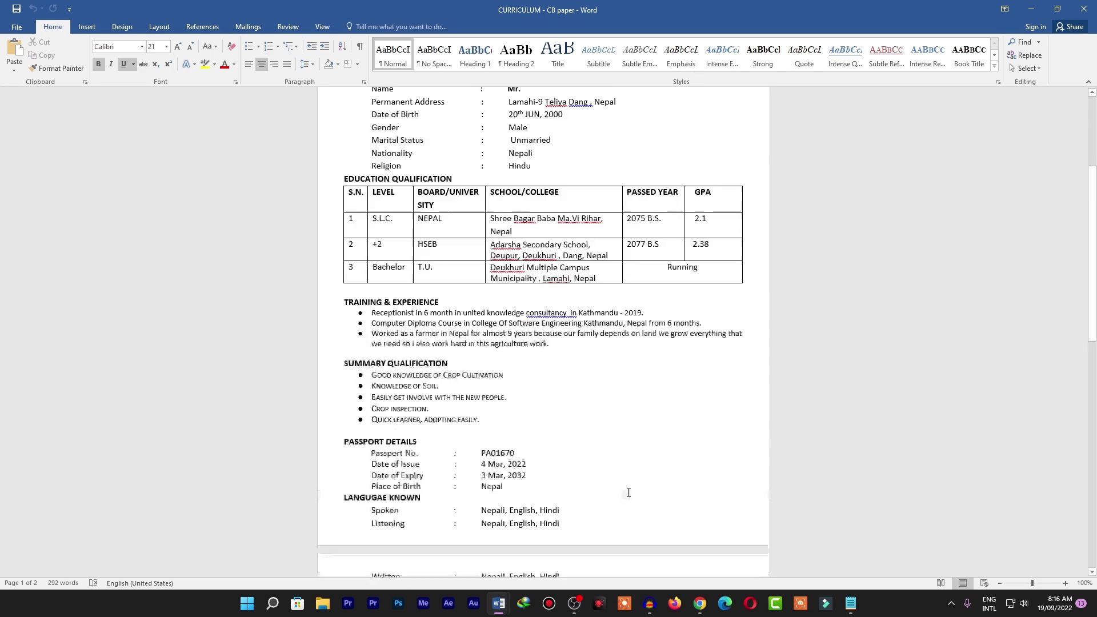
{"action": "scroll", "coordinate": [636, 413], "scroll_direction": "up", "scroll_amount": 5}
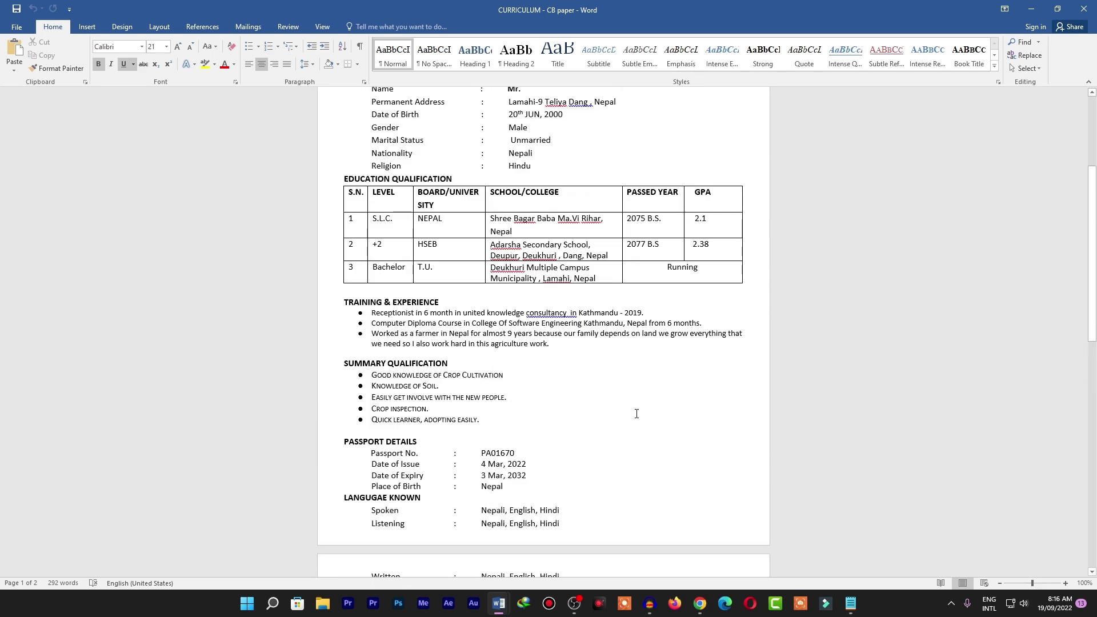
{"action": "scroll", "coordinate": [636, 413], "scroll_direction": "up", "scroll_amount": 6}
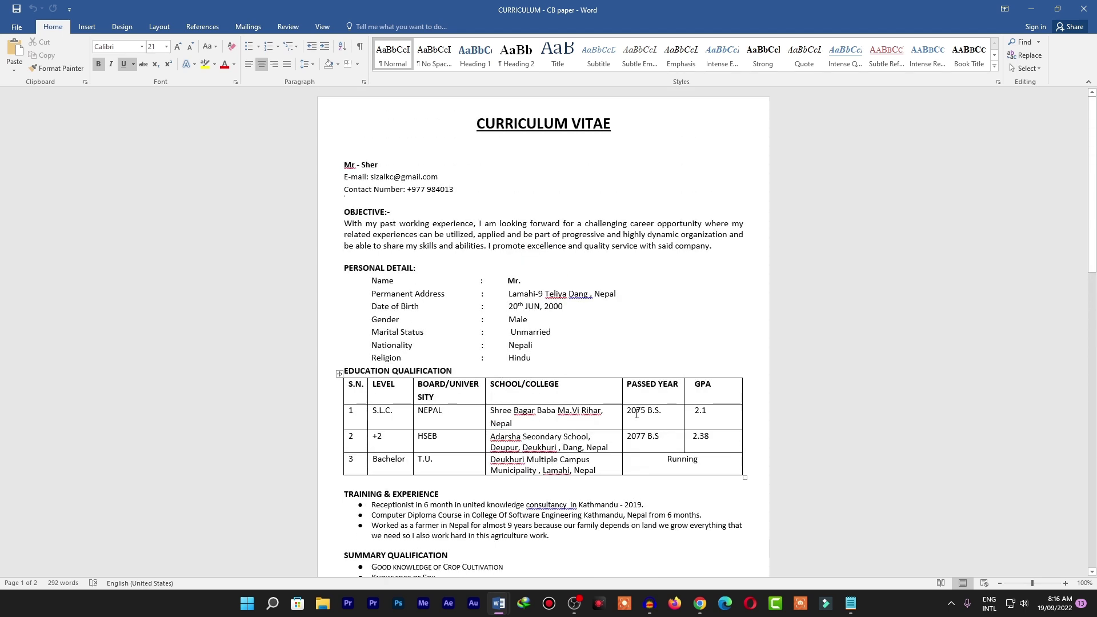
{"action": "scroll", "coordinate": [653, 292], "scroll_direction": "down", "scroll_amount": 8}
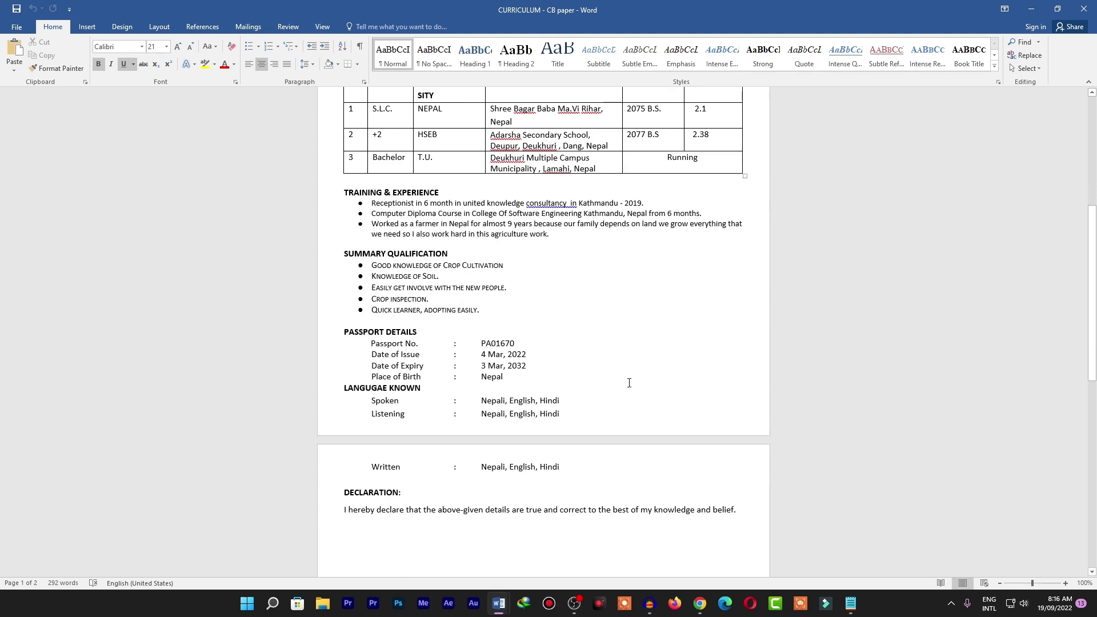
{"action": "scroll", "coordinate": [629, 383], "scroll_direction": "down", "scroll_amount": 3}
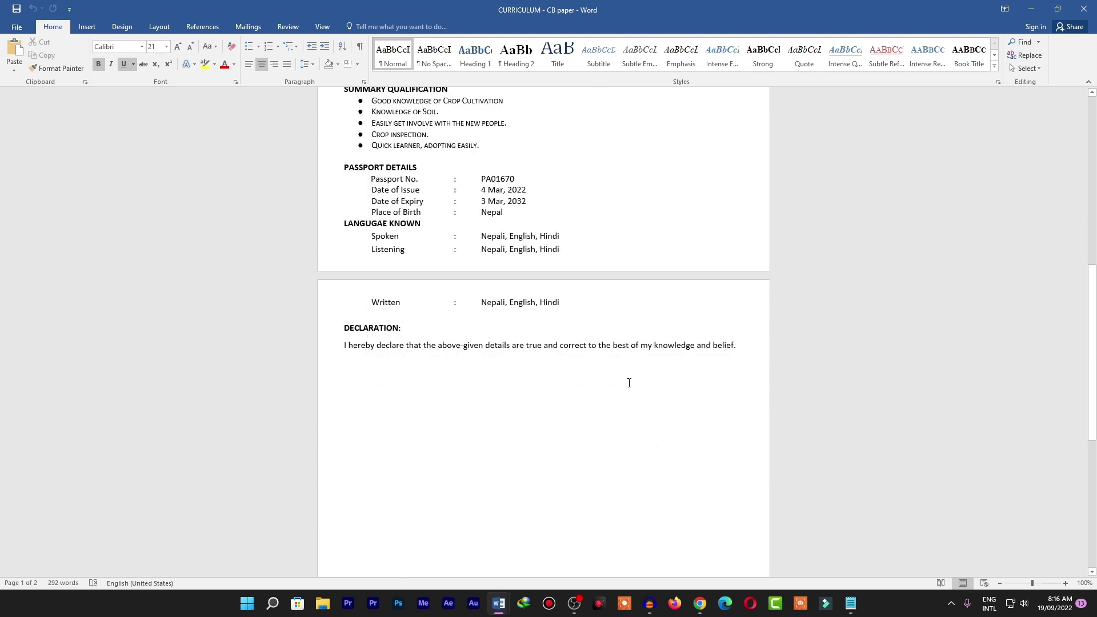
{"action": "left_click", "coordinate": [1031, 9]}
{"action": "left_click", "coordinate": [1035, 7]}
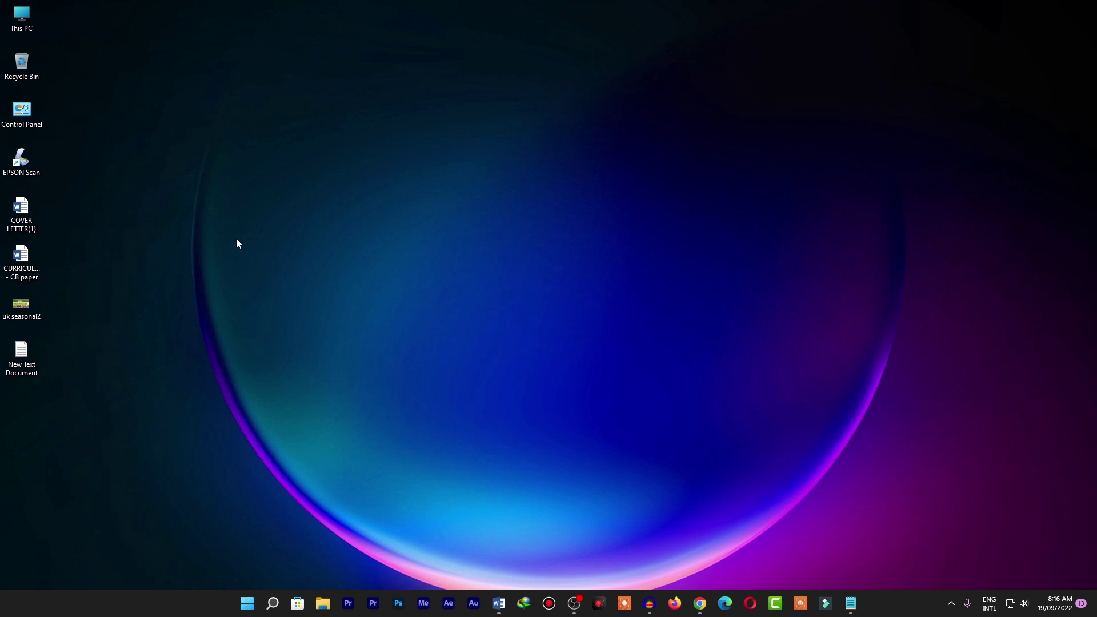
{"action": "right_click", "coordinate": [226, 211]}
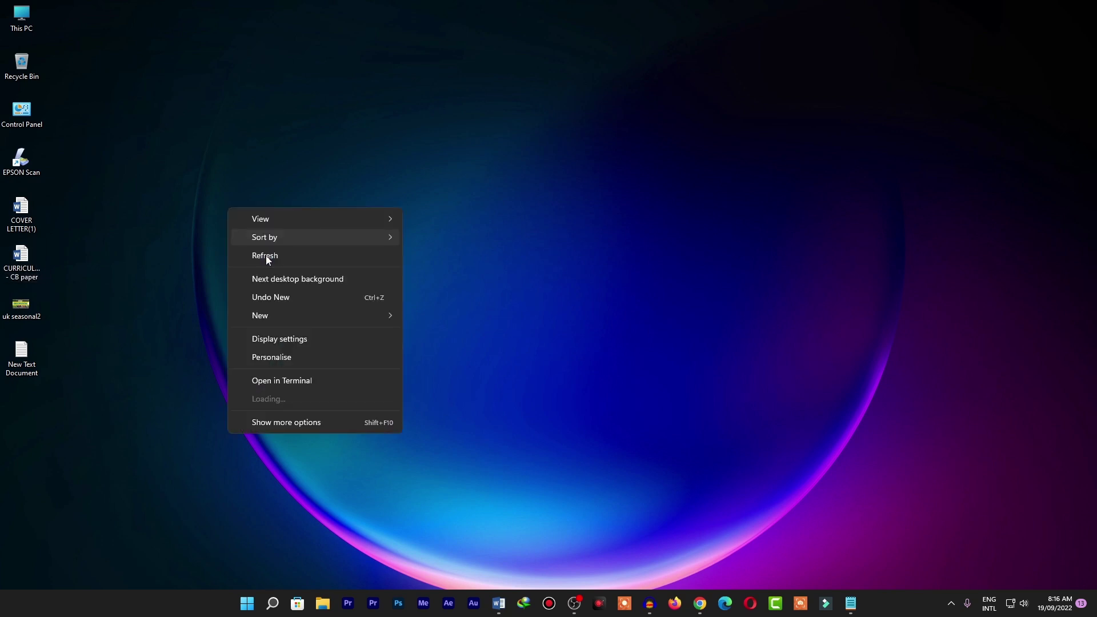
{"action": "left_click", "coordinate": [265, 256]}
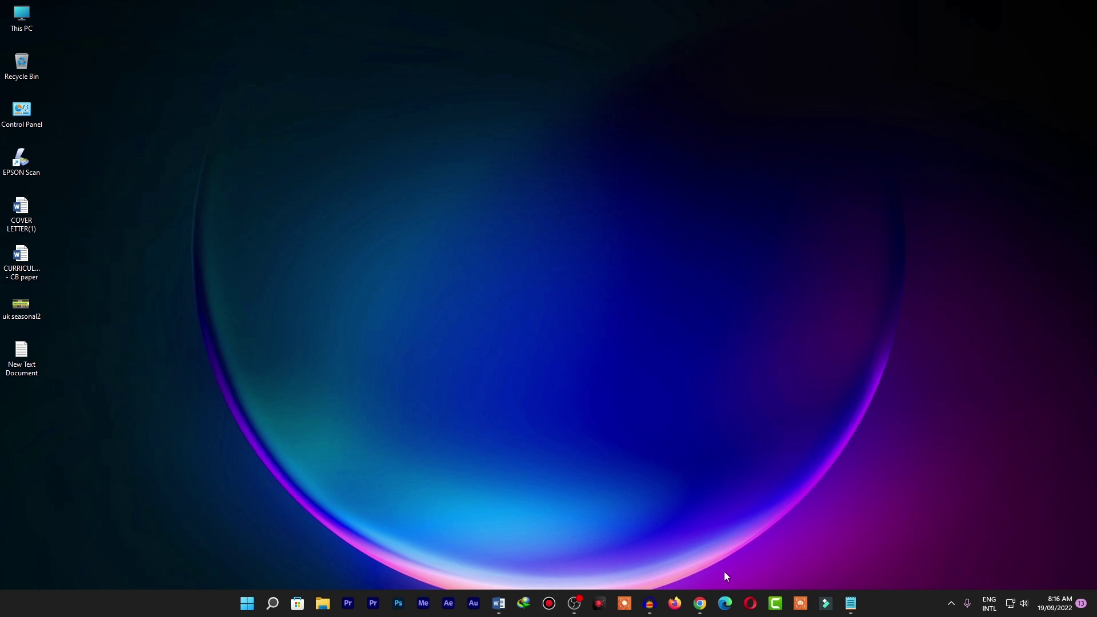
{"action": "left_click", "coordinate": [700, 605]}
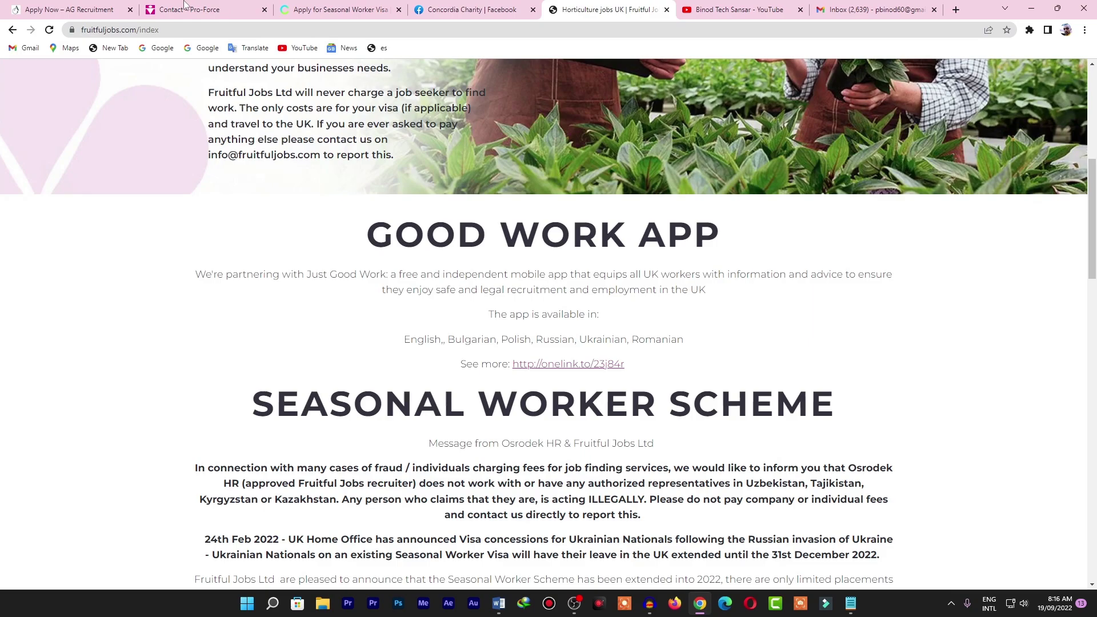
{"action": "left_click", "coordinate": [1031, 8]}
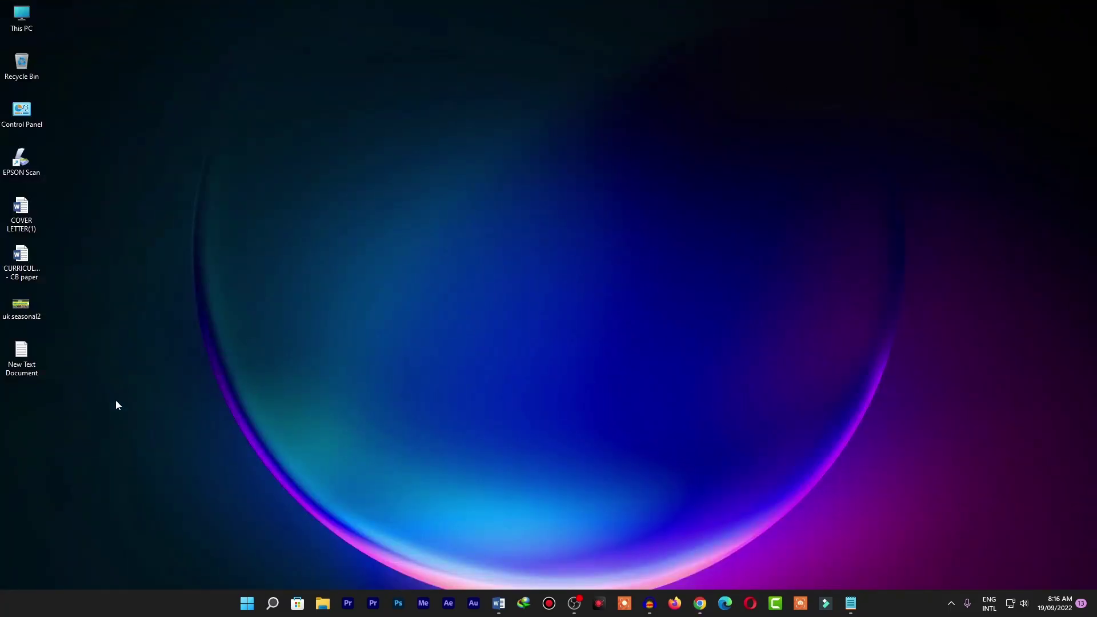
Open New Text Document in Notepad, enlarge its text and copy Concordia's farm support e-mail address.
{"action": "double_click", "coordinate": [26, 357]}
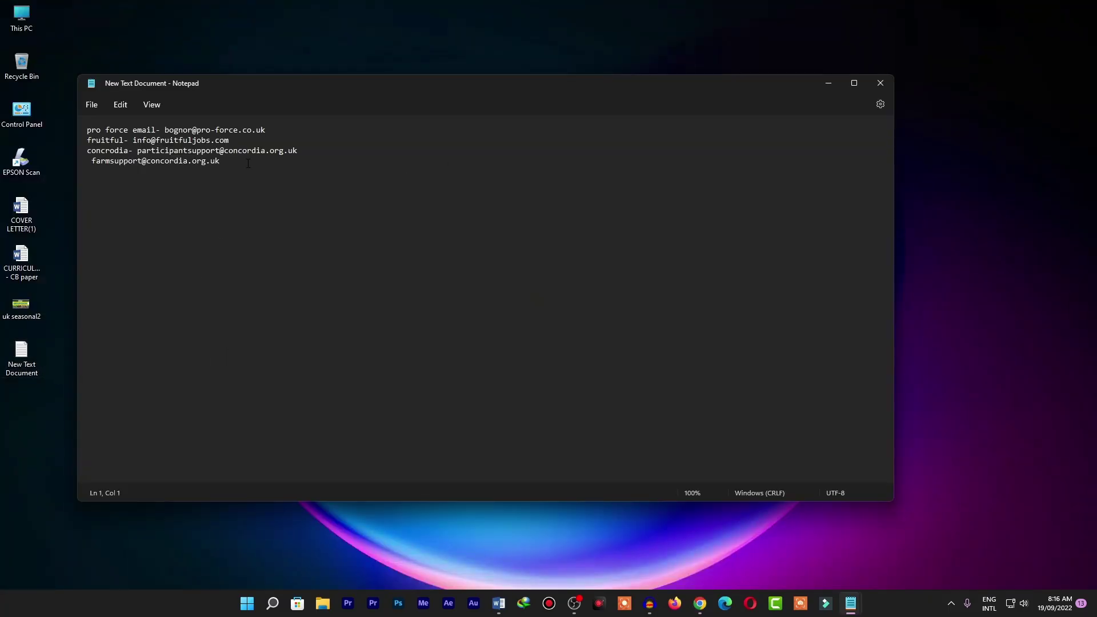
{"action": "scroll", "coordinate": [359, 221], "scroll_direction": "up", "scroll_amount": 9, "text": "ctrl"}
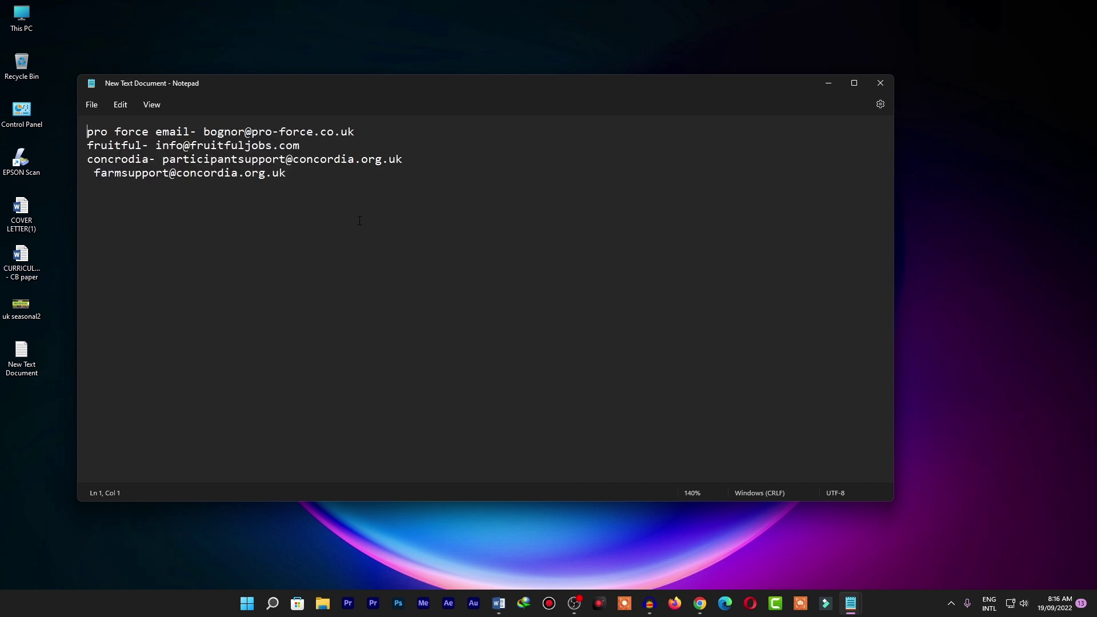
{"action": "scroll", "coordinate": [359, 221], "scroll_direction": "up", "scroll_amount": 7, "text": "ctrl"}
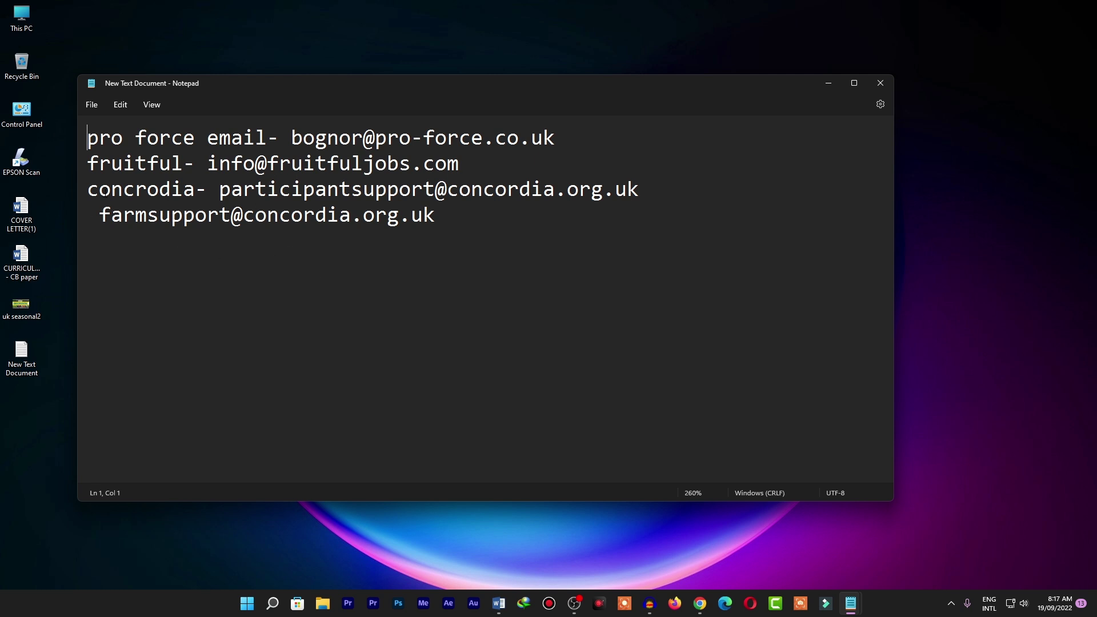
{"action": "left_click_drag", "start_coordinate": [100, 220], "coordinate": [445, 252]}
{"action": "right_click", "coordinate": [386, 211]}
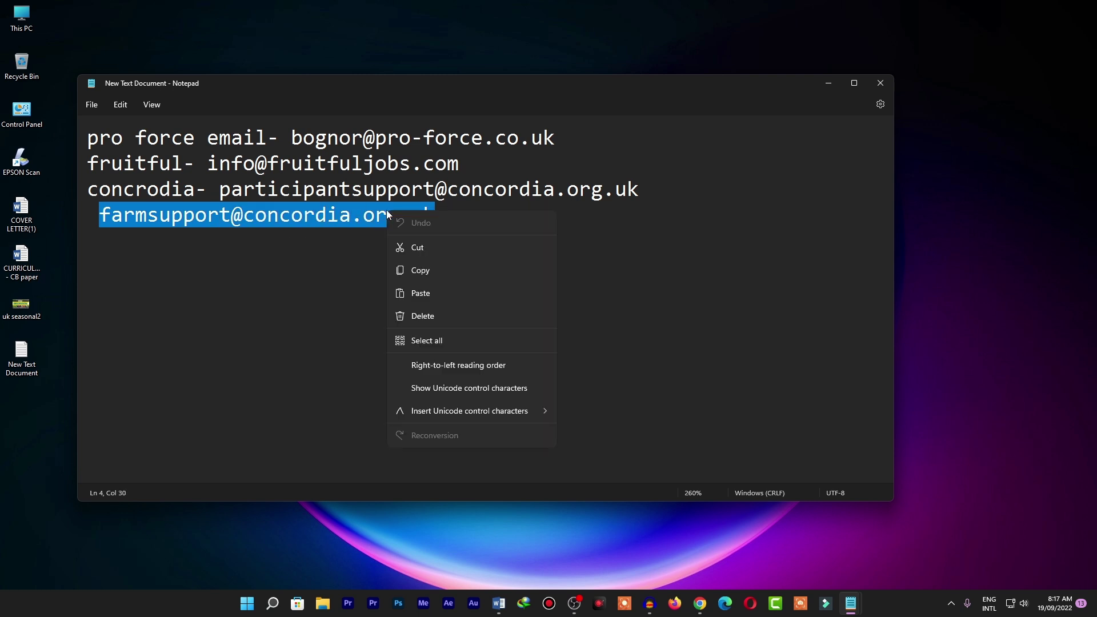
{"action": "left_click", "coordinate": [421, 269]}
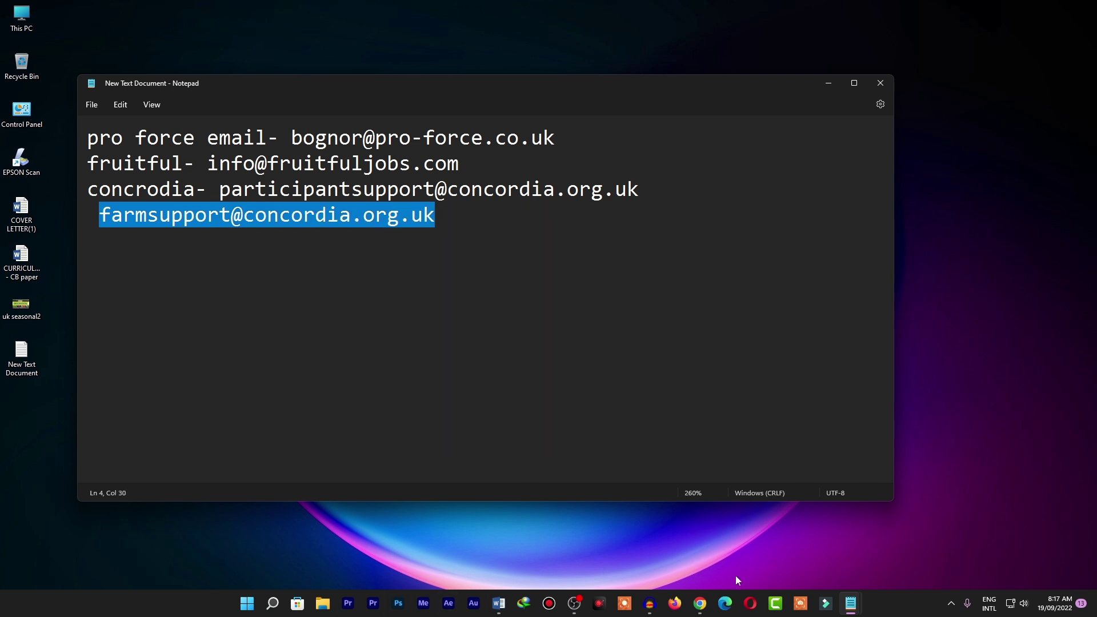
Compose a new Gmail message in the browser to the copied Concordia address with the subject "uk seasonal".
{"action": "left_click", "coordinate": [700, 604]}
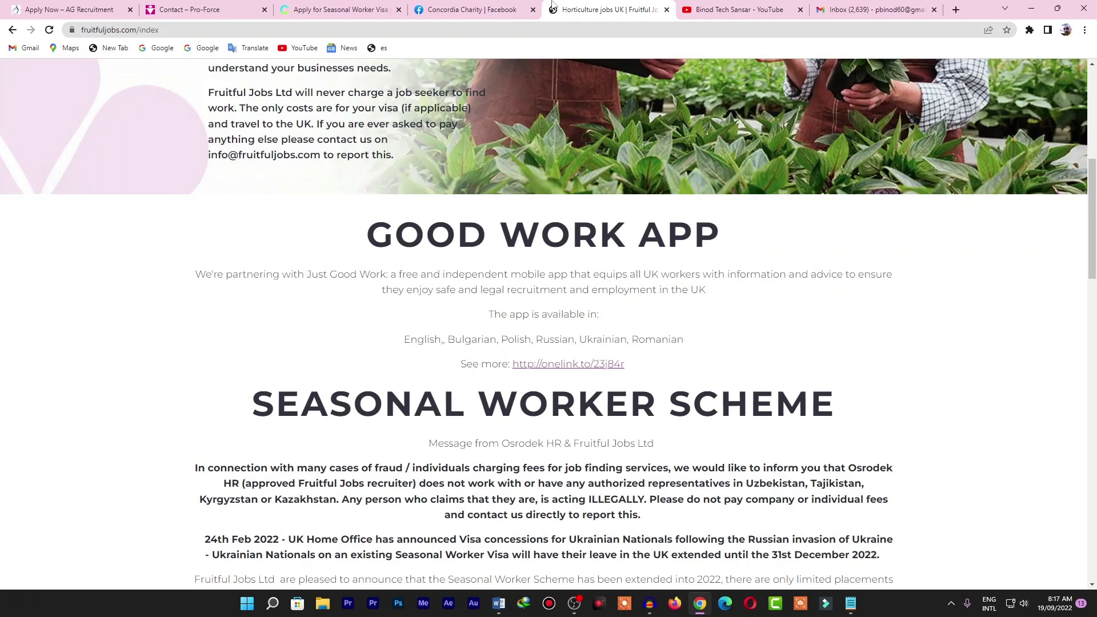
{"action": "left_click", "coordinate": [830, 8]}
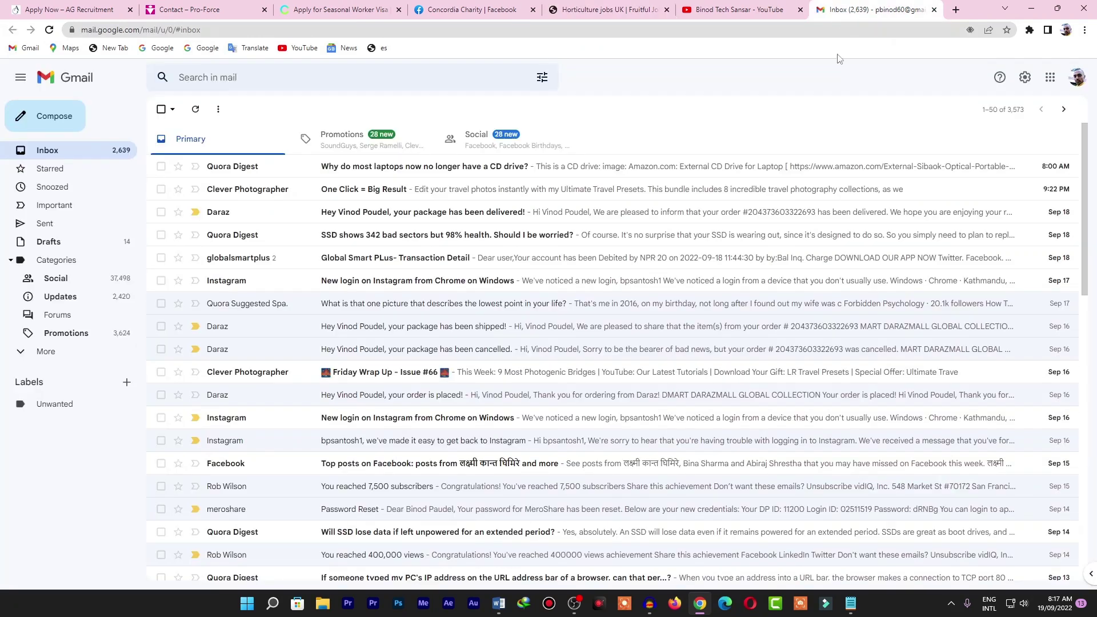
{"action": "left_click", "coordinate": [53, 127]}
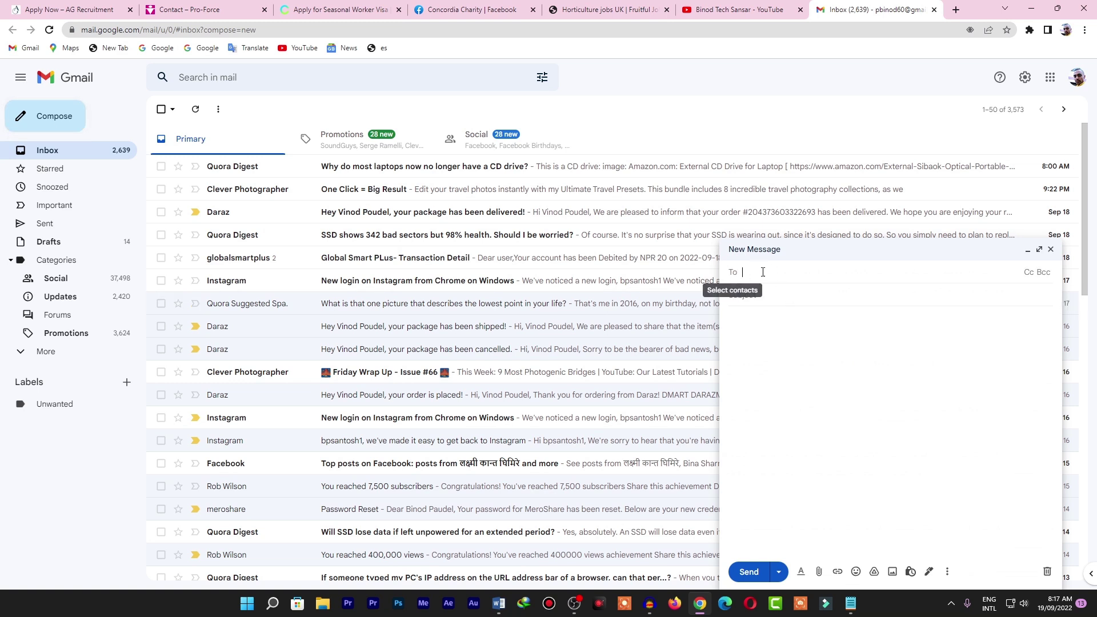
{"action": "right_click", "coordinate": [773, 271]}
{"action": "left_click", "coordinate": [819, 360]}
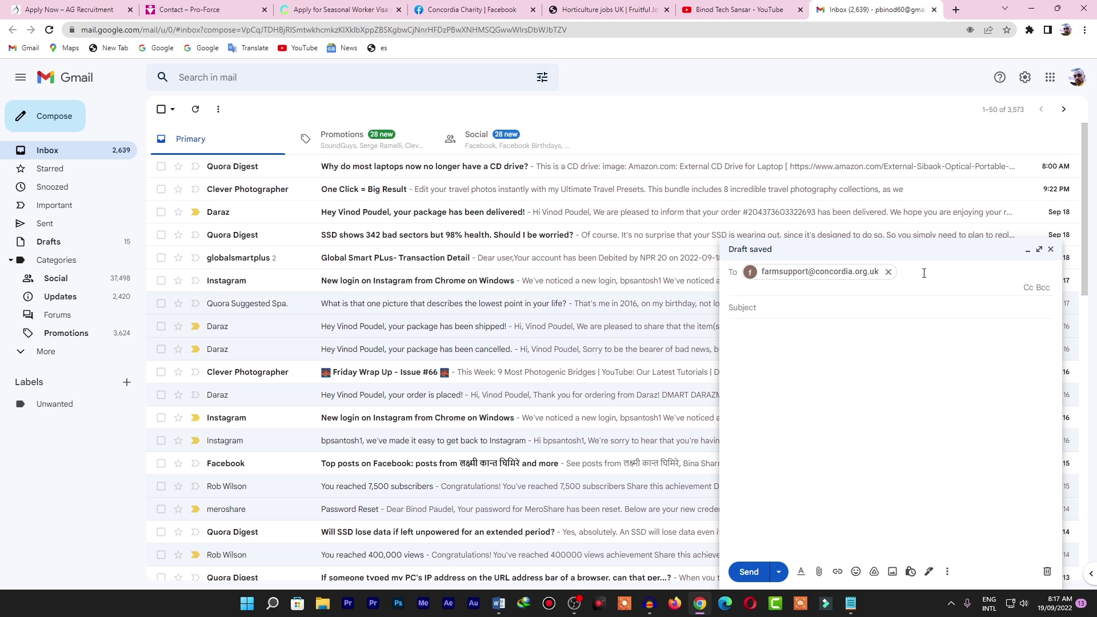
{"action": "left_click", "coordinate": [762, 308]}
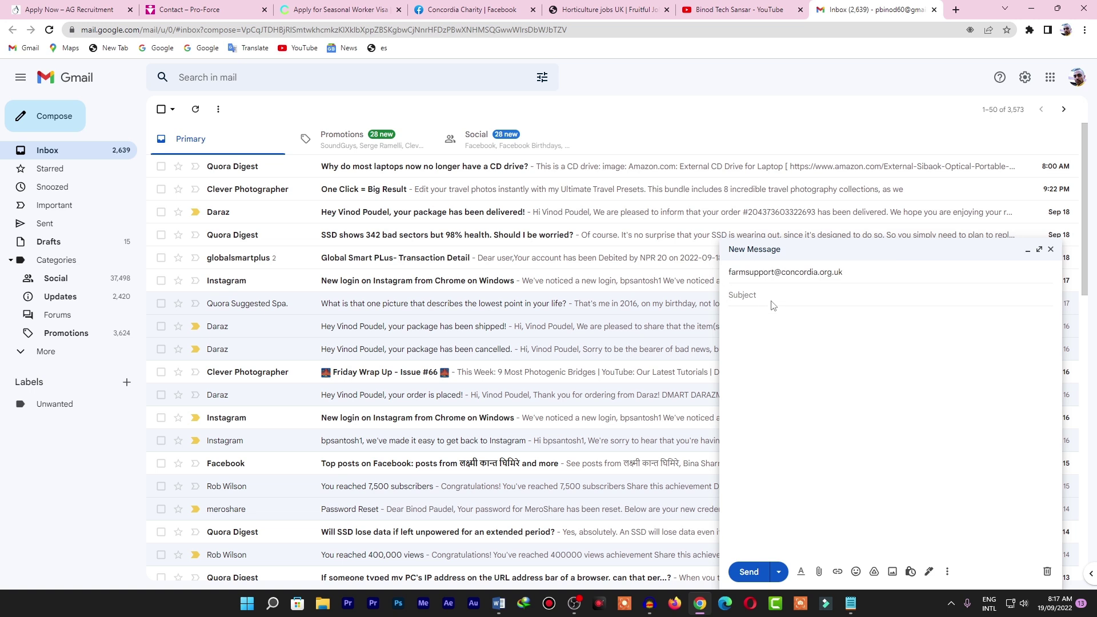
{"action": "type", "text": "uk seasonal"}
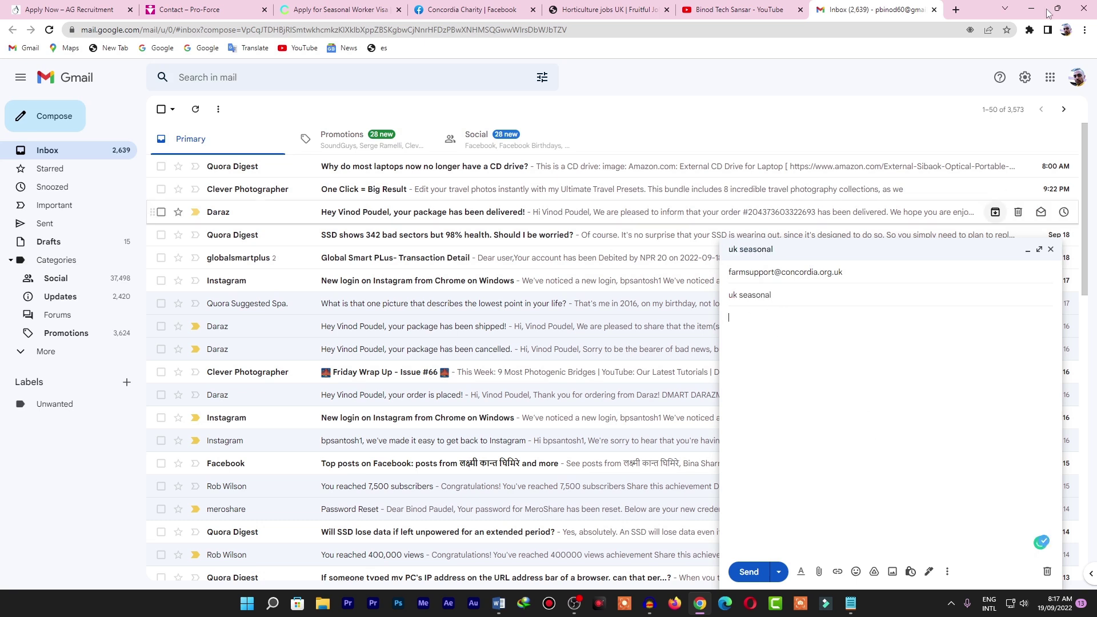
Copy the greeting and first paragraph of the Word cover letter into the body of the Gmail message.
{"action": "left_click", "coordinate": [1031, 8]}
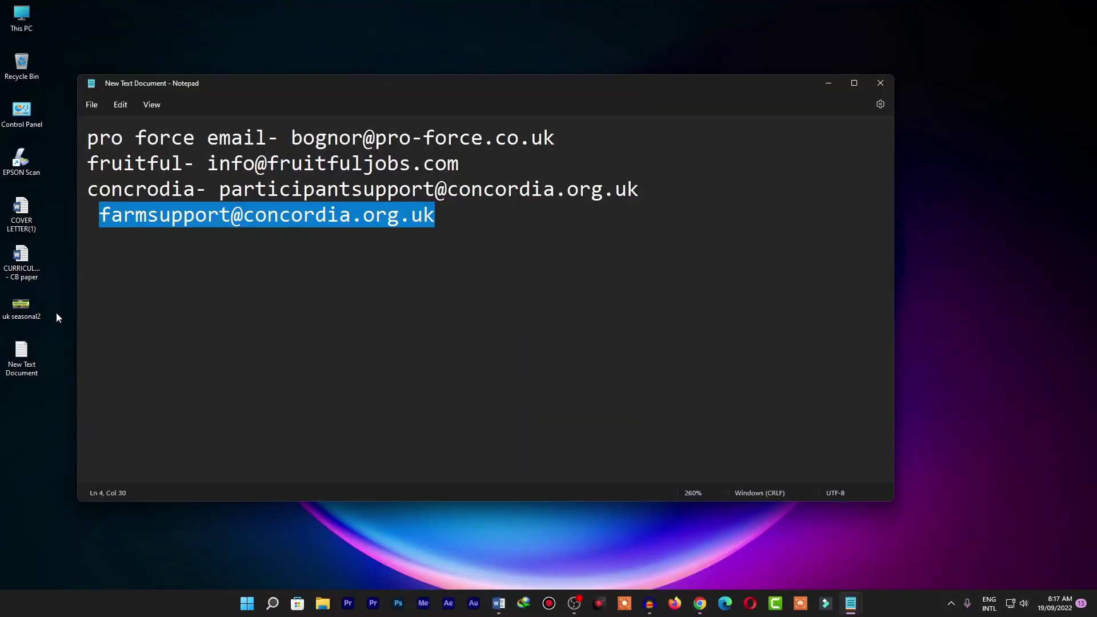
{"action": "double_click", "coordinate": [22, 210]}
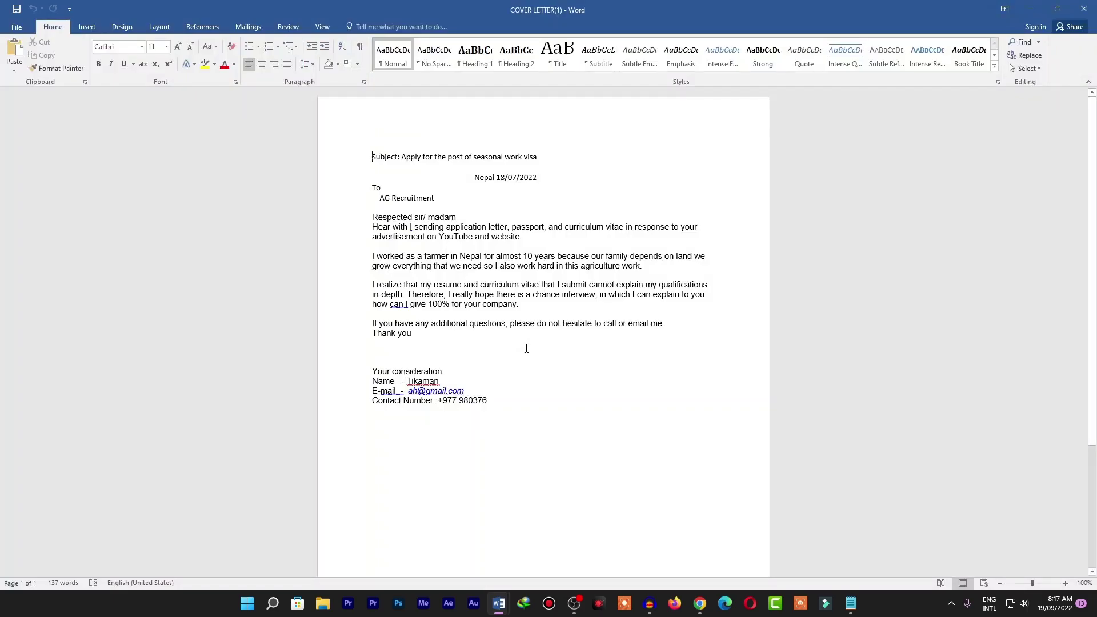
{"action": "left_click_drag", "start_coordinate": [524, 236], "coordinate": [354, 220]}
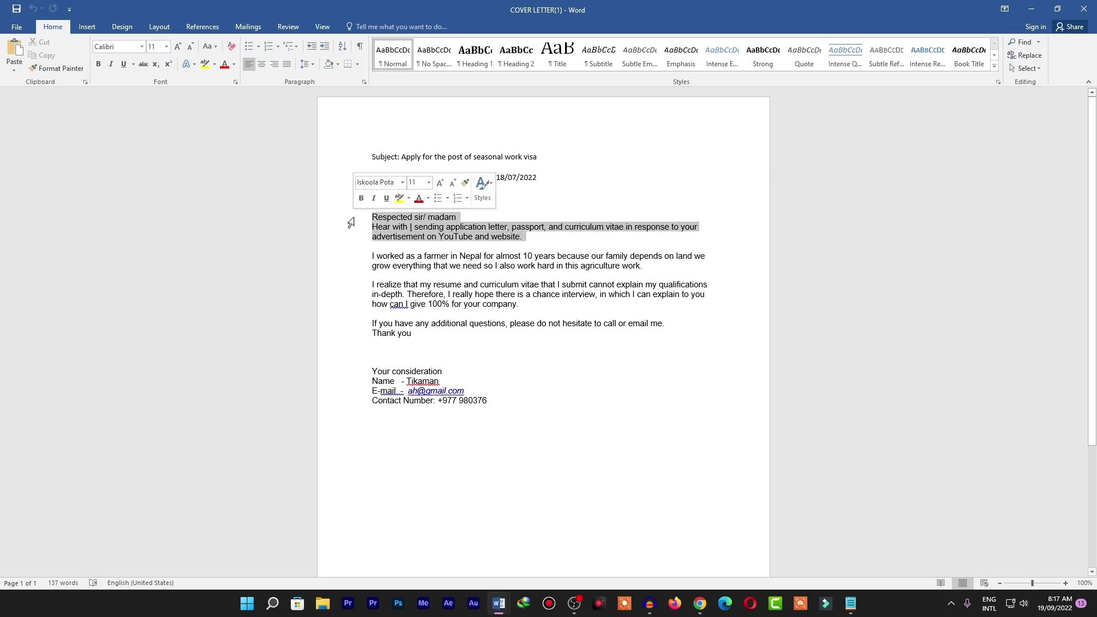
{"action": "right_click", "coordinate": [391, 222]}
{"action": "left_click", "coordinate": [417, 234]}
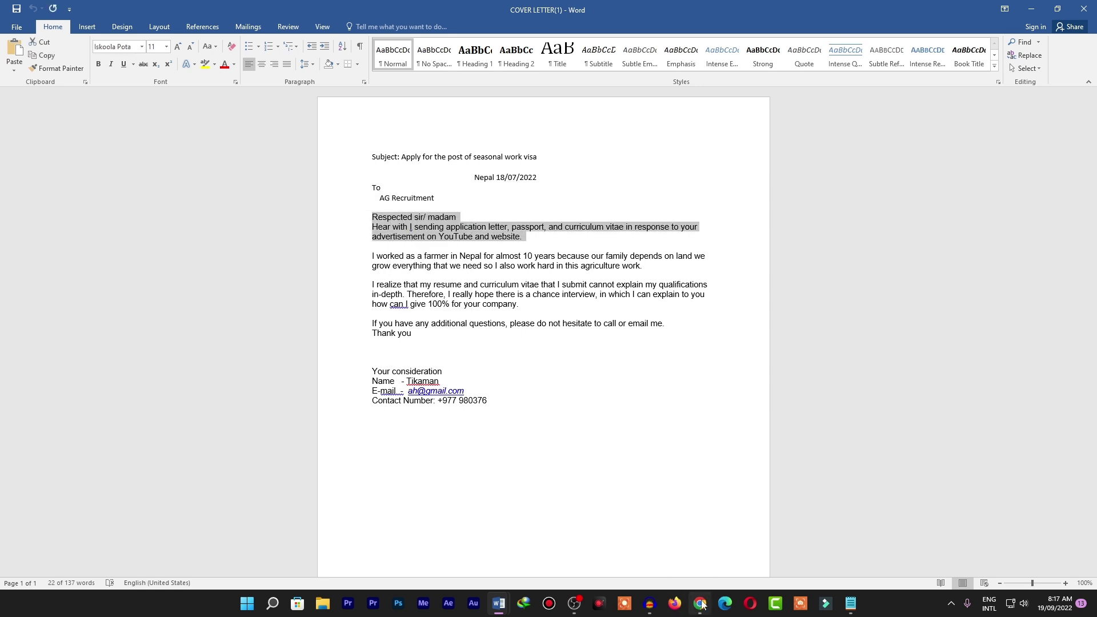
{"action": "left_click", "coordinate": [701, 603]}
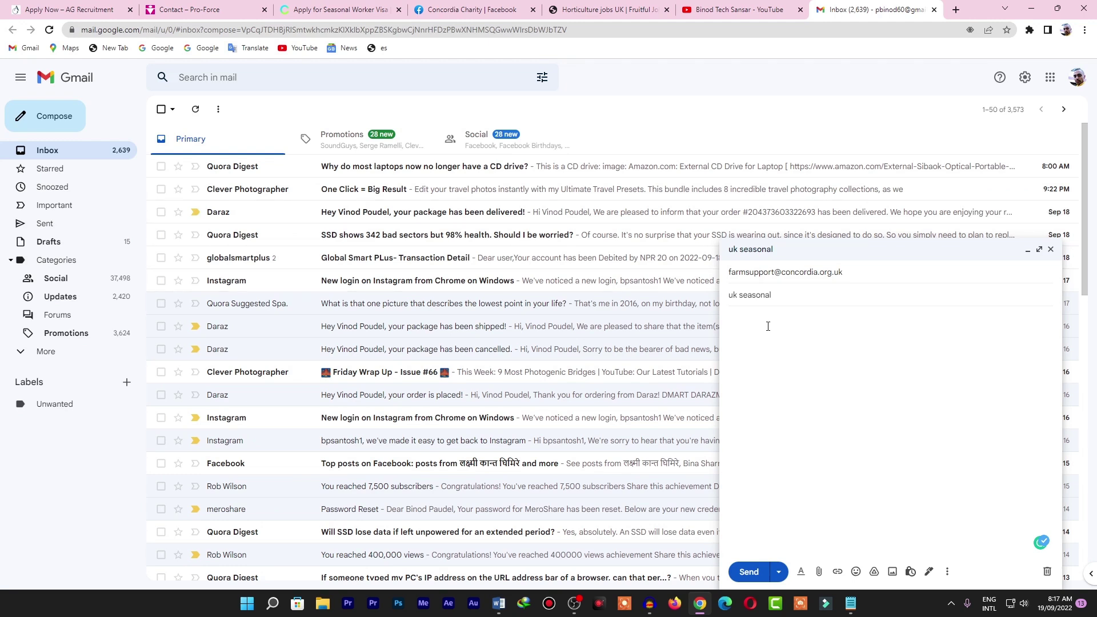
{"action": "key", "text": "ctrl+v"}
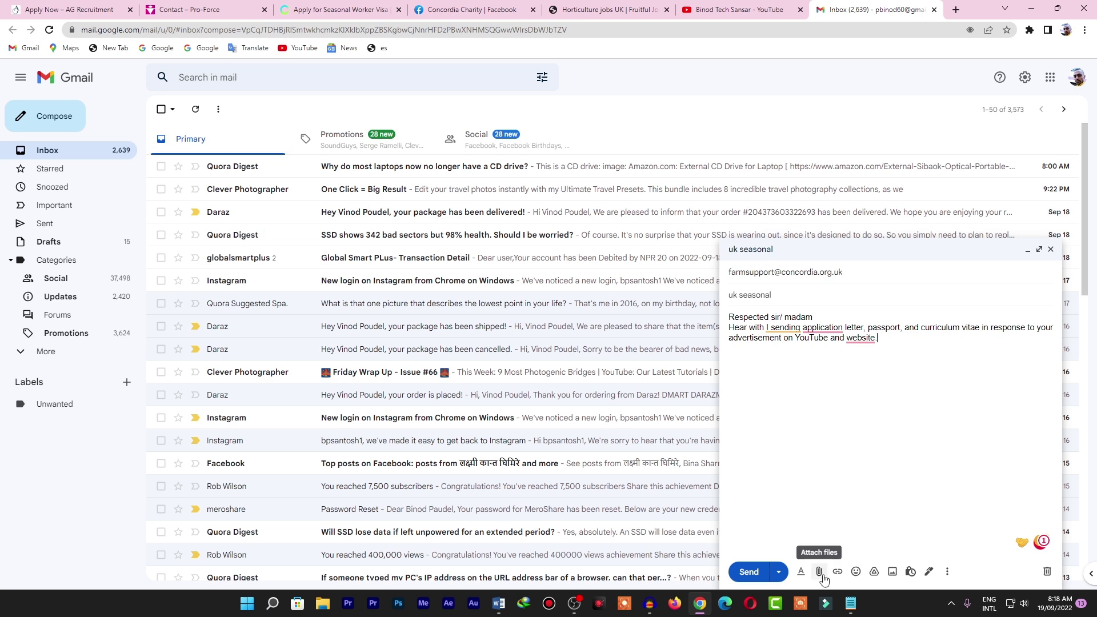
Attach COVER LETTER(1) and CURRICULUM - CB paper from the Desktop folder to the message.
{"action": "left_click", "coordinate": [819, 572]}
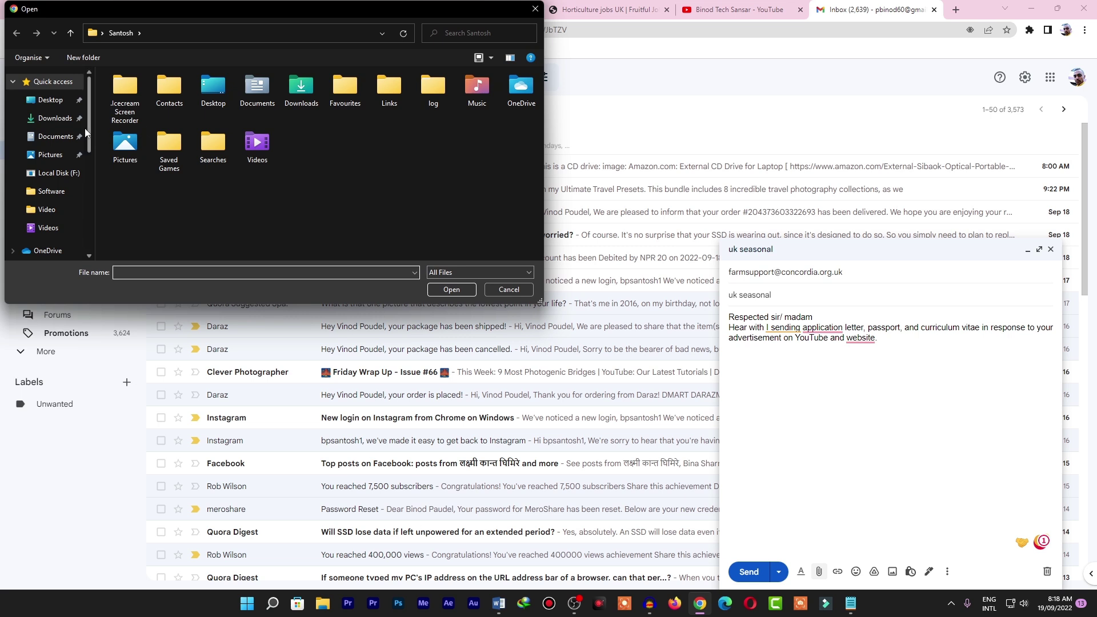
{"action": "left_click", "coordinate": [44, 101]}
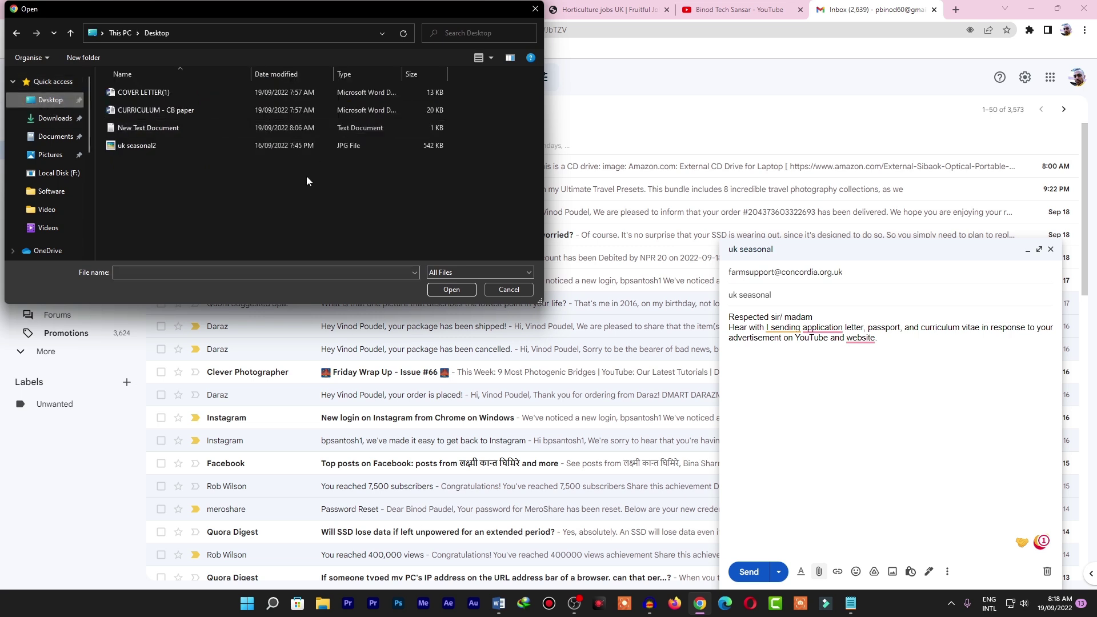
{"action": "left_click", "coordinate": [137, 115]}
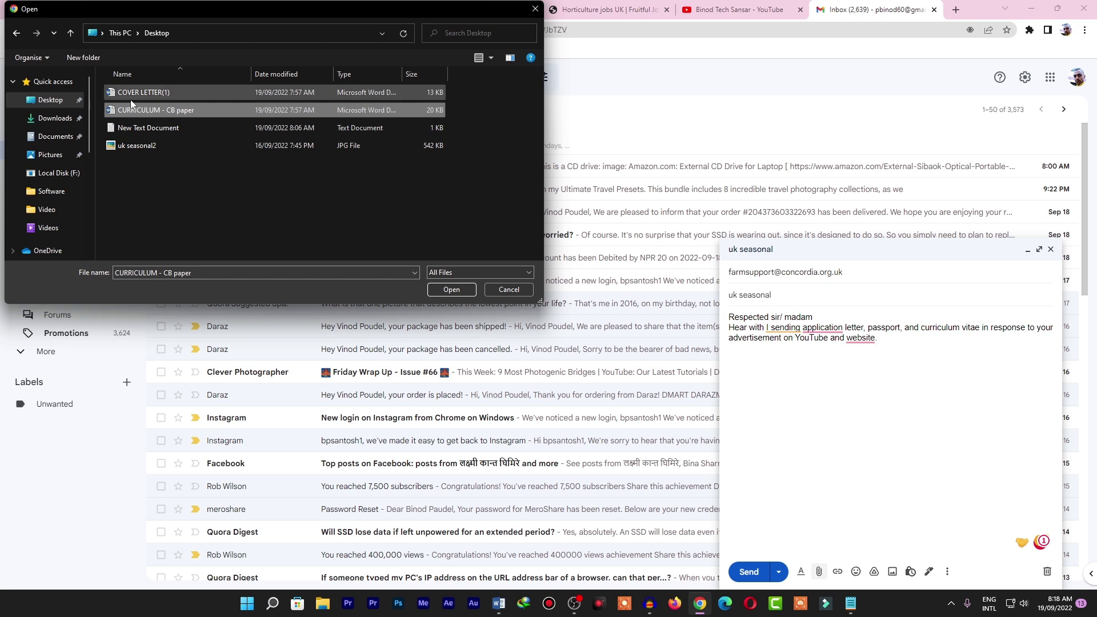
{"action": "left_click", "coordinate": [130, 99], "text": "ctrl"}
{"action": "left_click", "coordinate": [440, 290]}
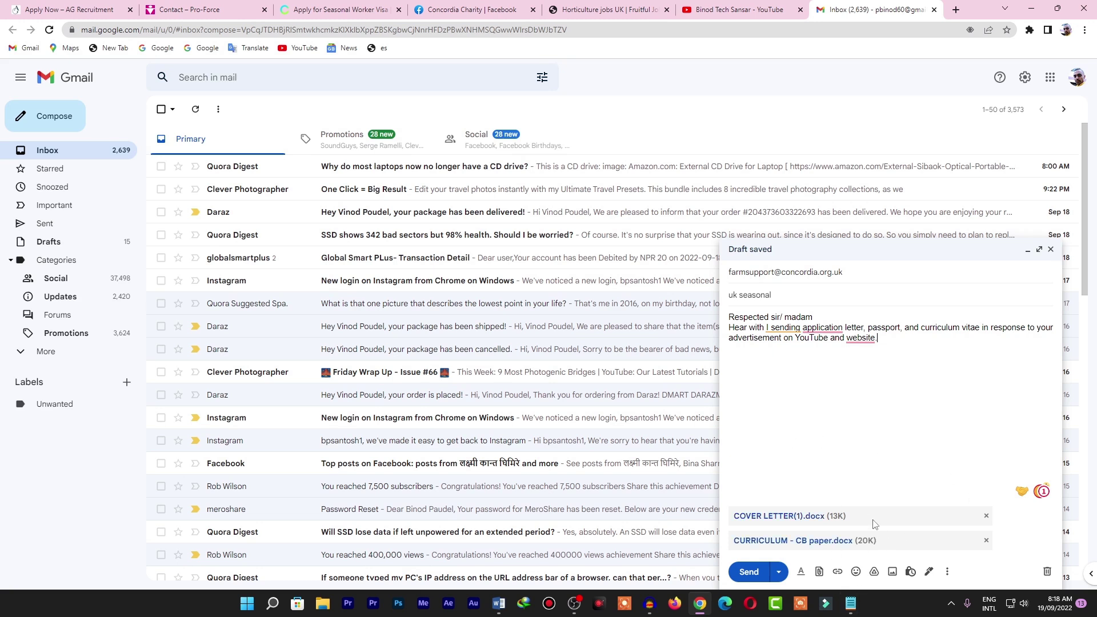
{"action": "left_click", "coordinate": [776, 367]}
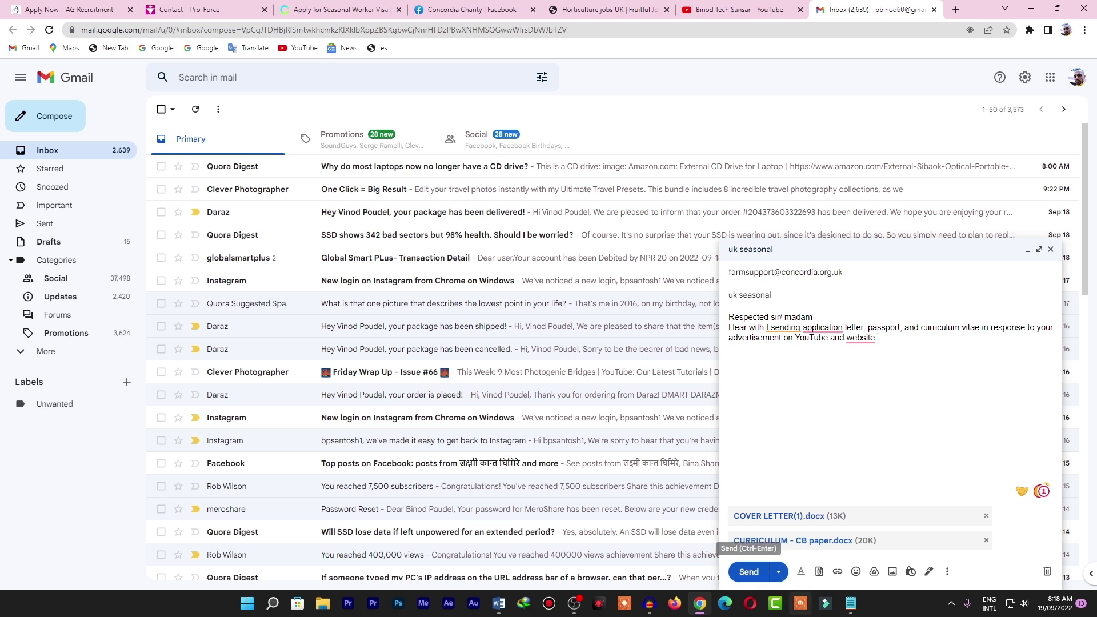
Open the earlier UK Seasonal Work message to Concordia's participant support from the Sent mail.
{"action": "left_click", "coordinate": [76, 229]}
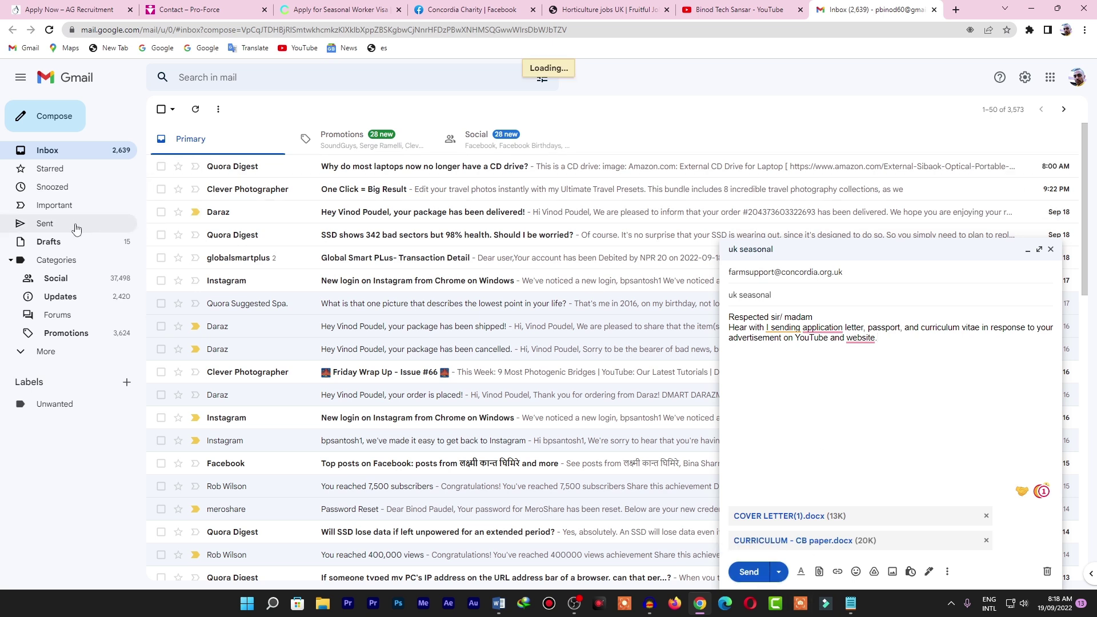
{"action": "scroll", "coordinate": [494, 387], "scroll_direction": "down", "scroll_amount": 14}
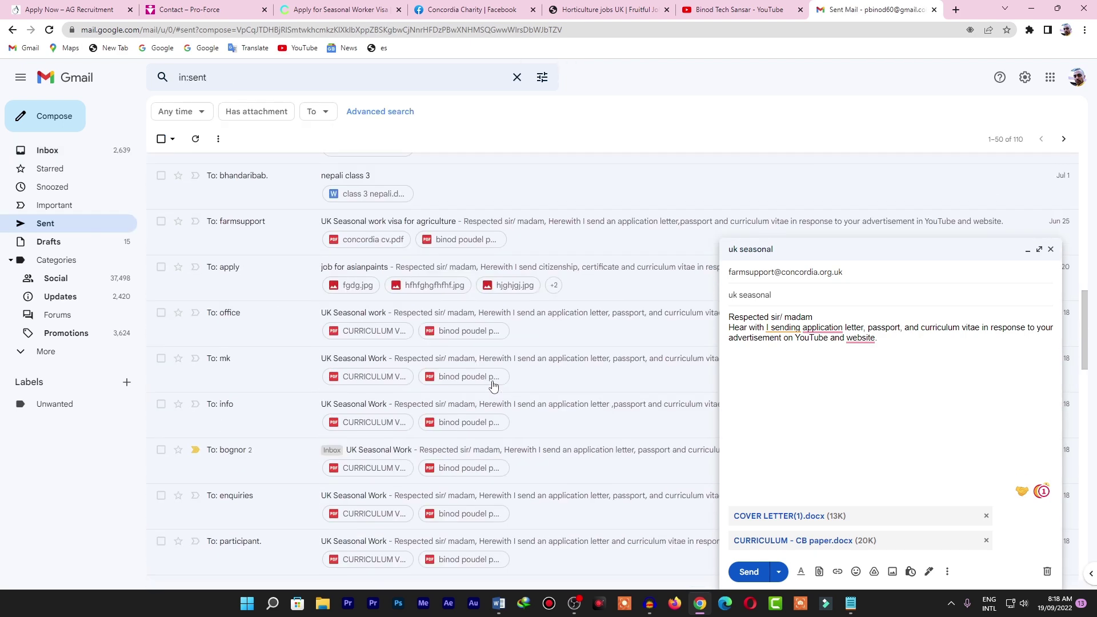
{"action": "scroll", "coordinate": [512, 399], "scroll_direction": "up", "scroll_amount": 2}
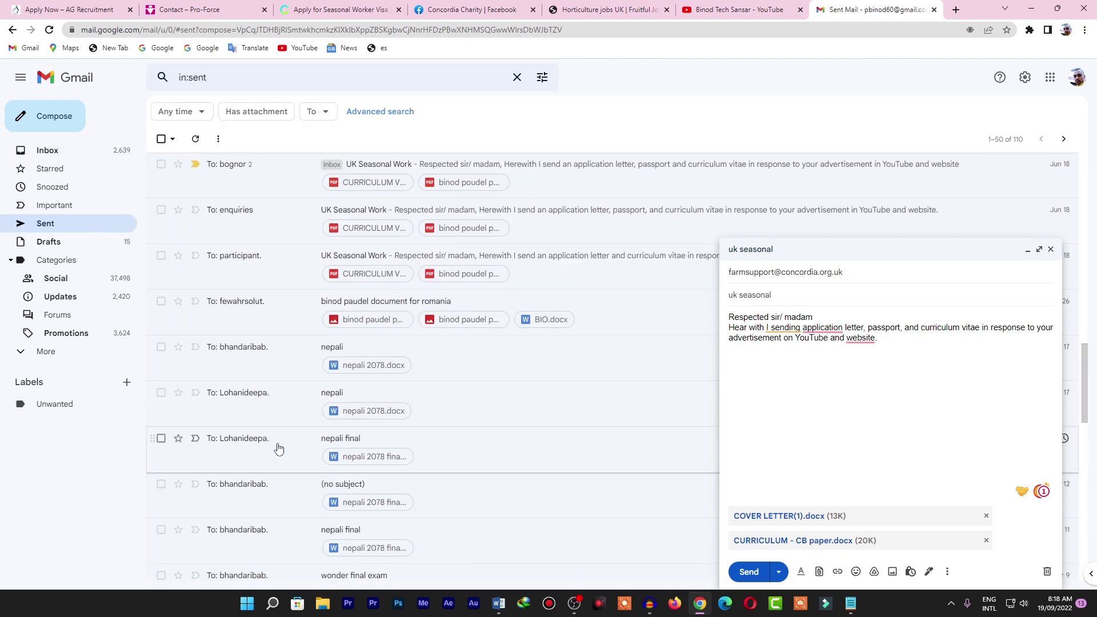
{"action": "left_click", "coordinate": [221, 267]}
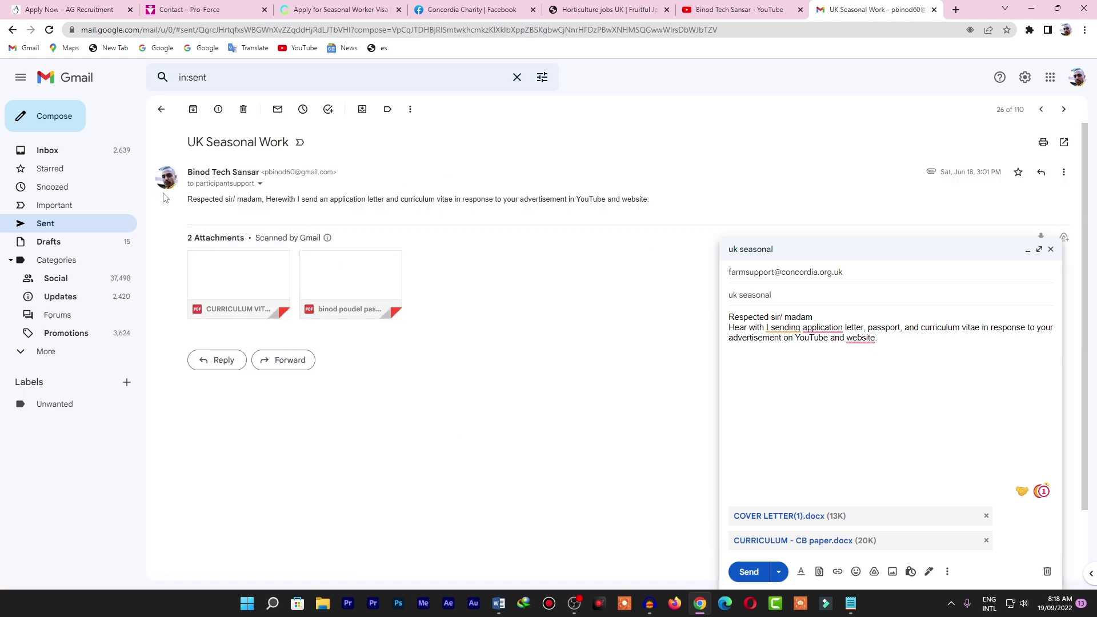
Check the sent message's recipient details and its CV and passport attachments, and minimize the uk seasonal draft.
{"action": "left_click", "coordinate": [260, 184]}
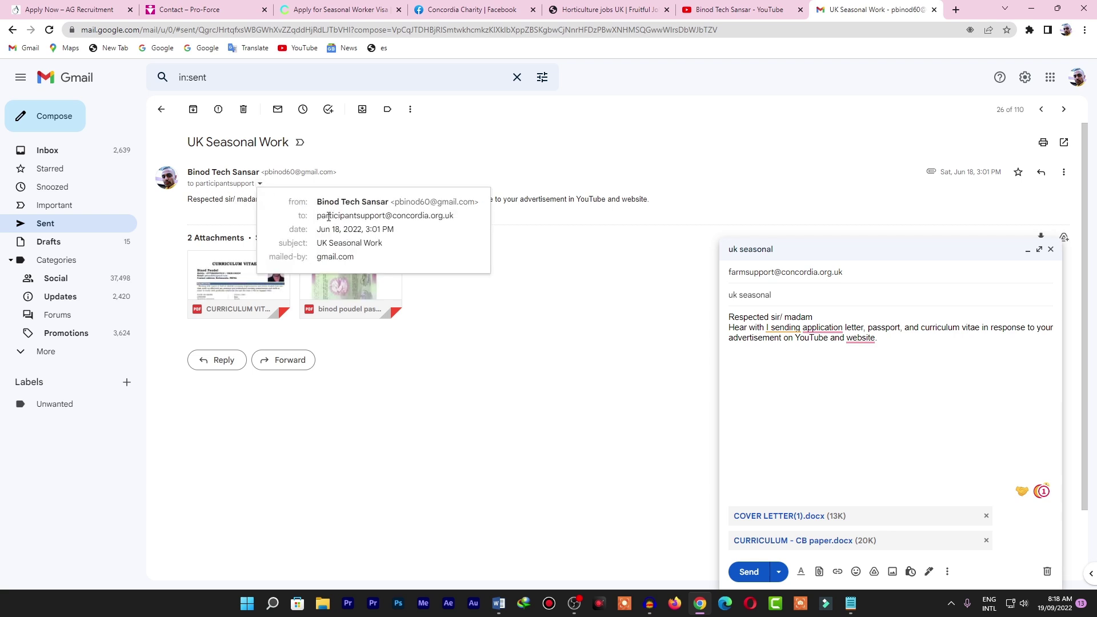
{"action": "mouse_move", "coordinate": [322, 217]}
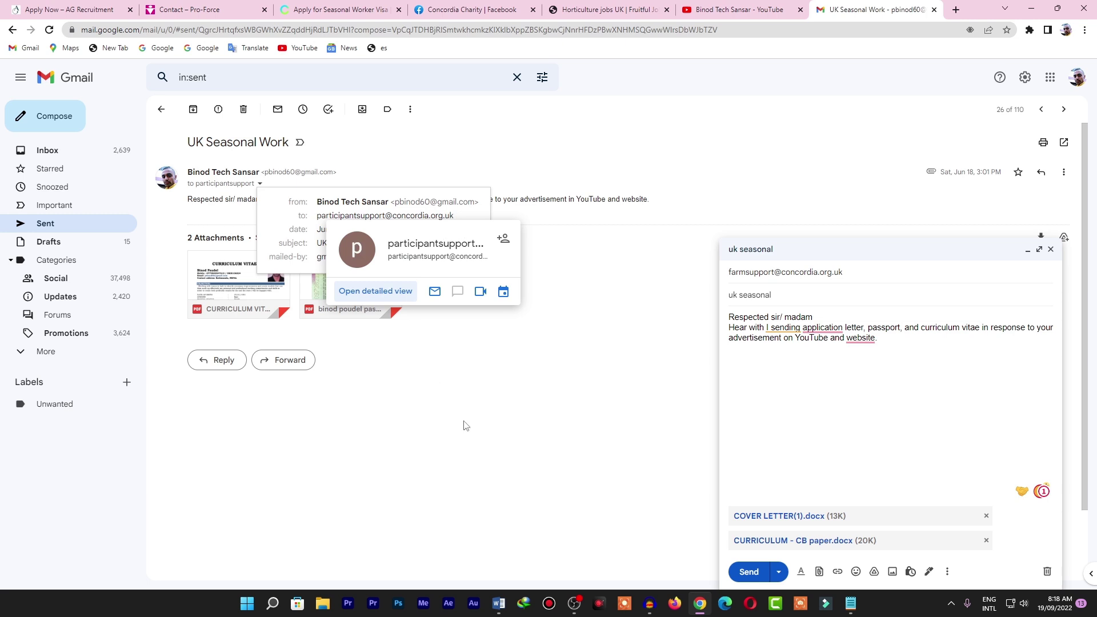
{"action": "left_click", "coordinate": [369, 406]}
{"action": "mouse_move", "coordinate": [196, 287]}
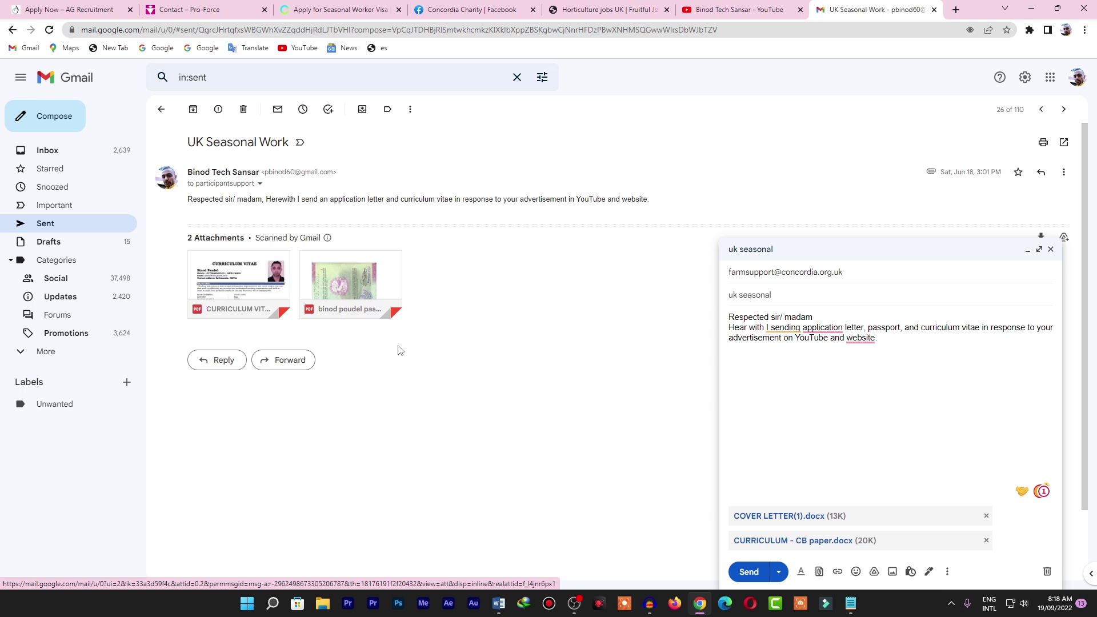
{"action": "mouse_move", "coordinate": [343, 286]}
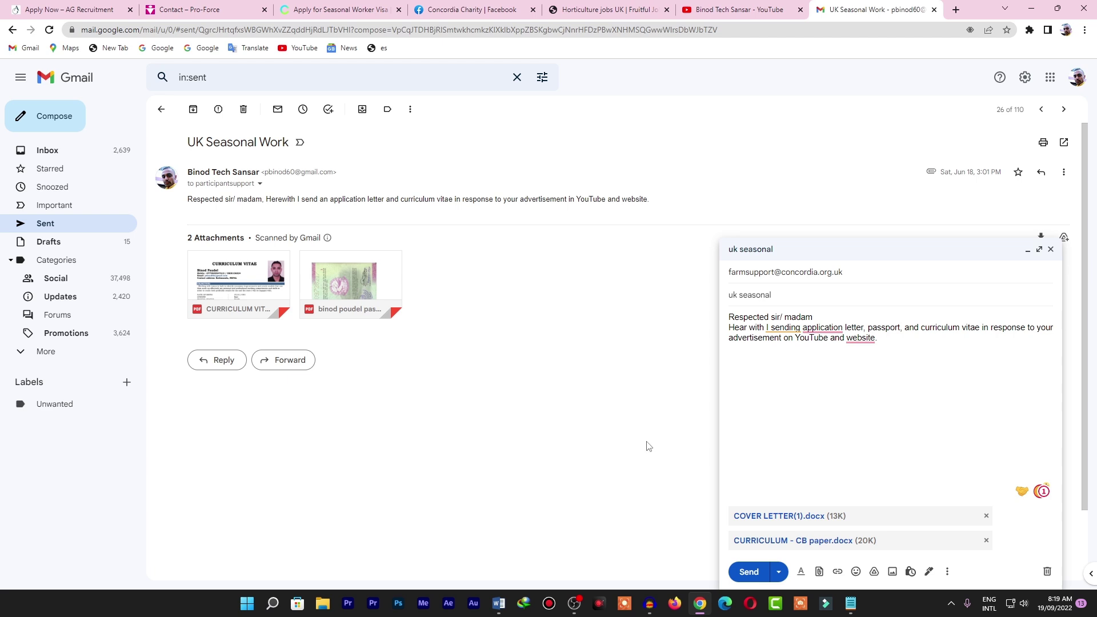
{"action": "left_click", "coordinate": [1027, 250]}
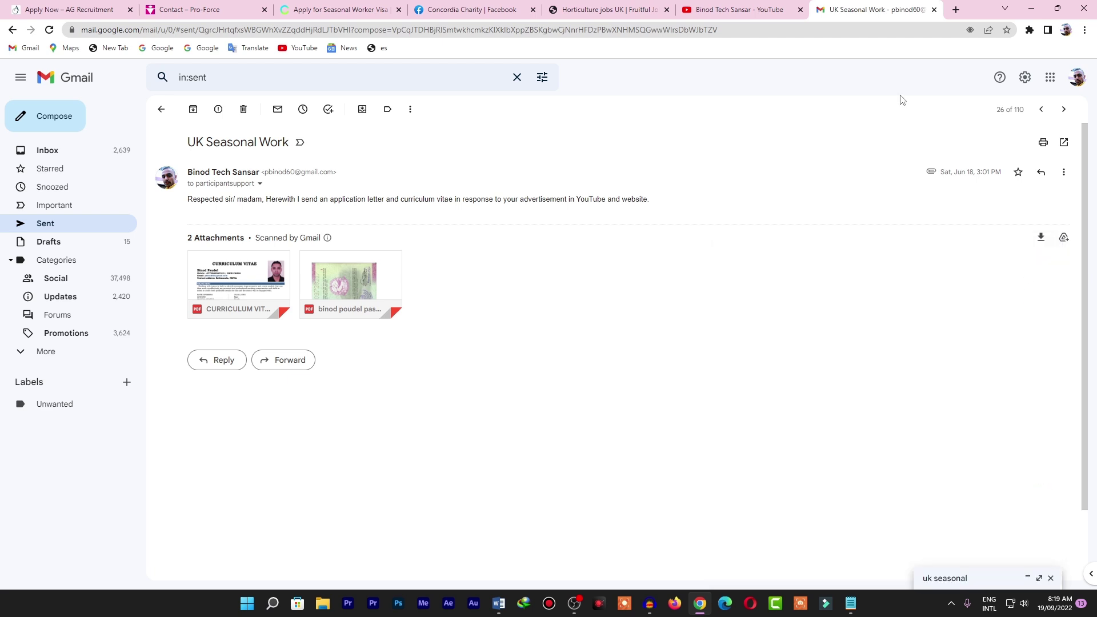
Examine the application steps and the full list of agents by country on Concordia's seasonal worker visa page.
{"action": "left_click", "coordinate": [332, 7]}
{"action": "left_click", "coordinate": [168, 7]}
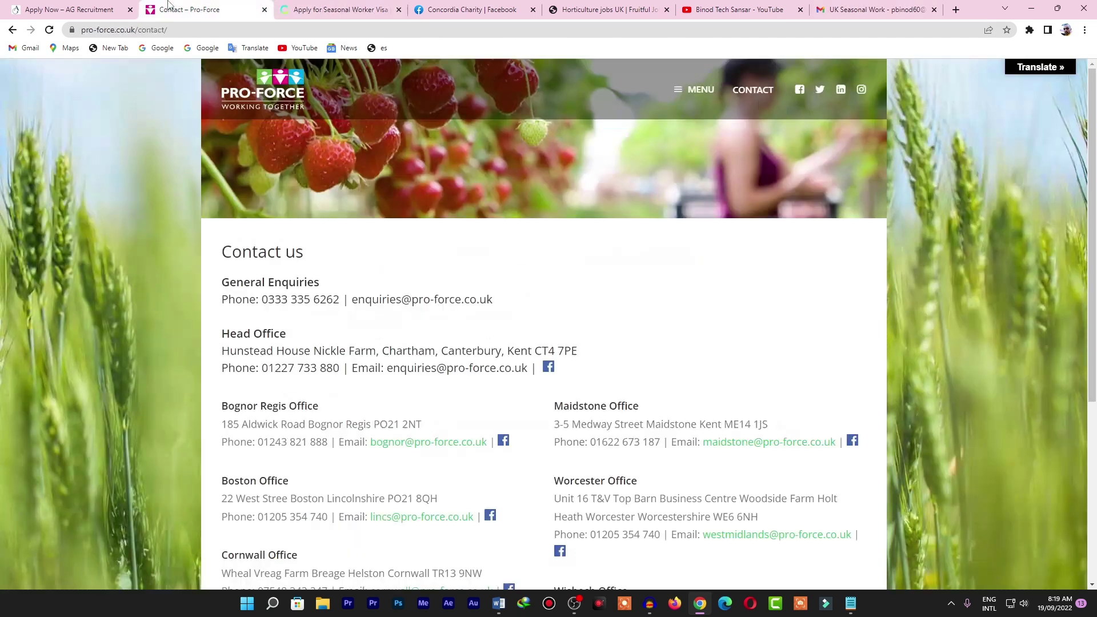
{"action": "left_click", "coordinate": [336, 12]}
{"action": "scroll", "coordinate": [594, 402], "scroll_direction": "down", "scroll_amount": 7}
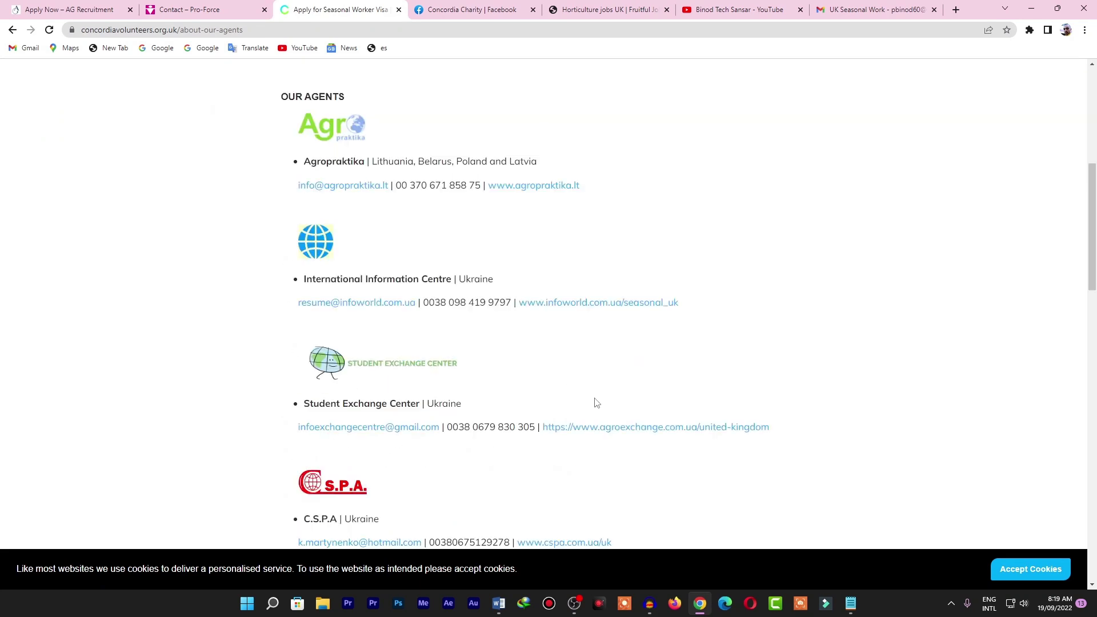
{"action": "scroll", "coordinate": [595, 402], "scroll_direction": "down", "scroll_amount": 19}
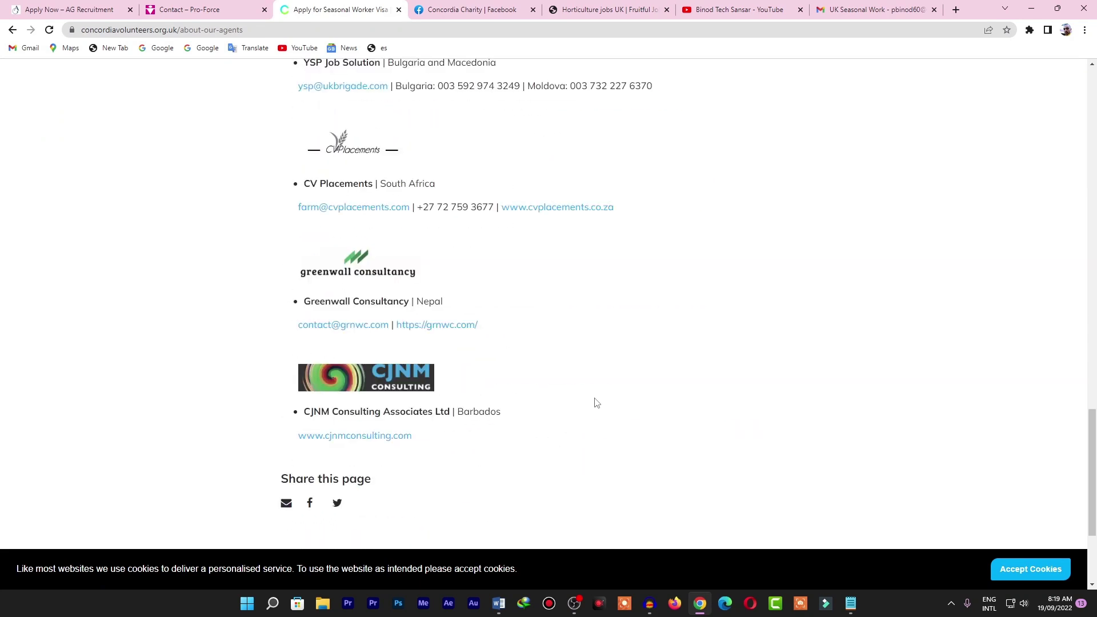
{"action": "scroll", "coordinate": [596, 403], "scroll_direction": "down", "scroll_amount": 3}
{"action": "scroll", "coordinate": [596, 402], "scroll_direction": "up", "scroll_amount": 20}
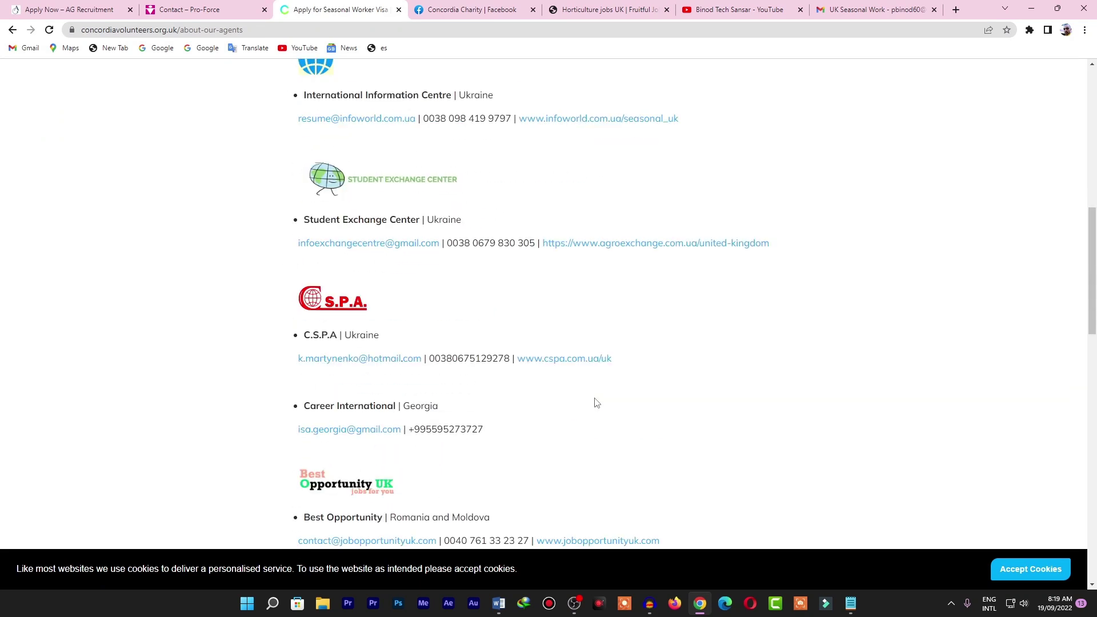
{"action": "scroll", "coordinate": [596, 403], "scroll_direction": "up", "scroll_amount": 3}
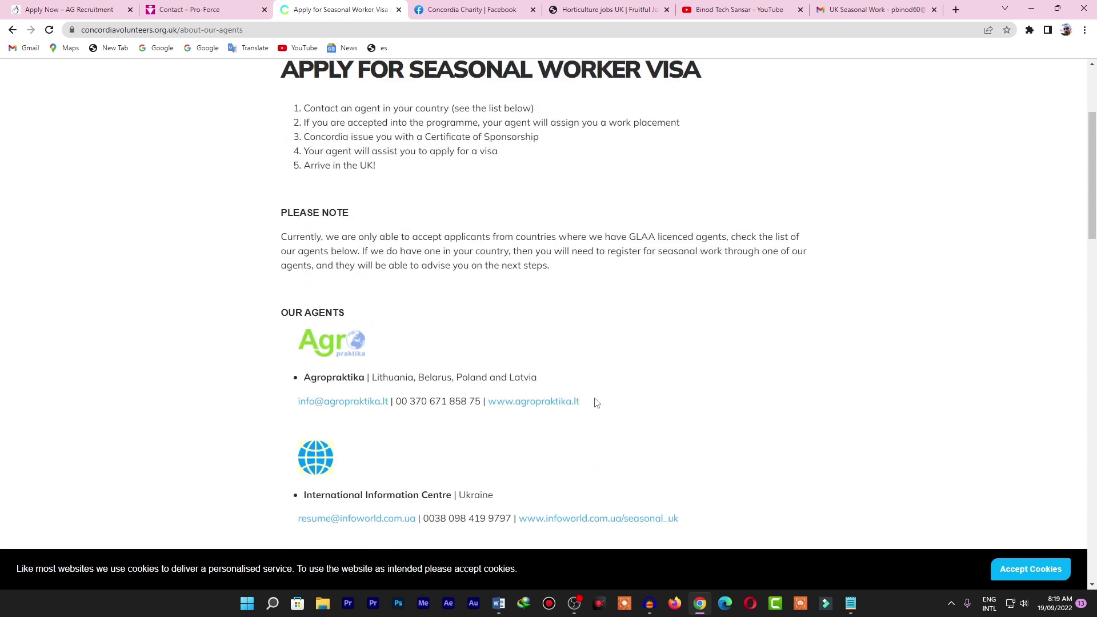
{"action": "scroll", "coordinate": [595, 402], "scroll_direction": "up", "scroll_amount": 3}
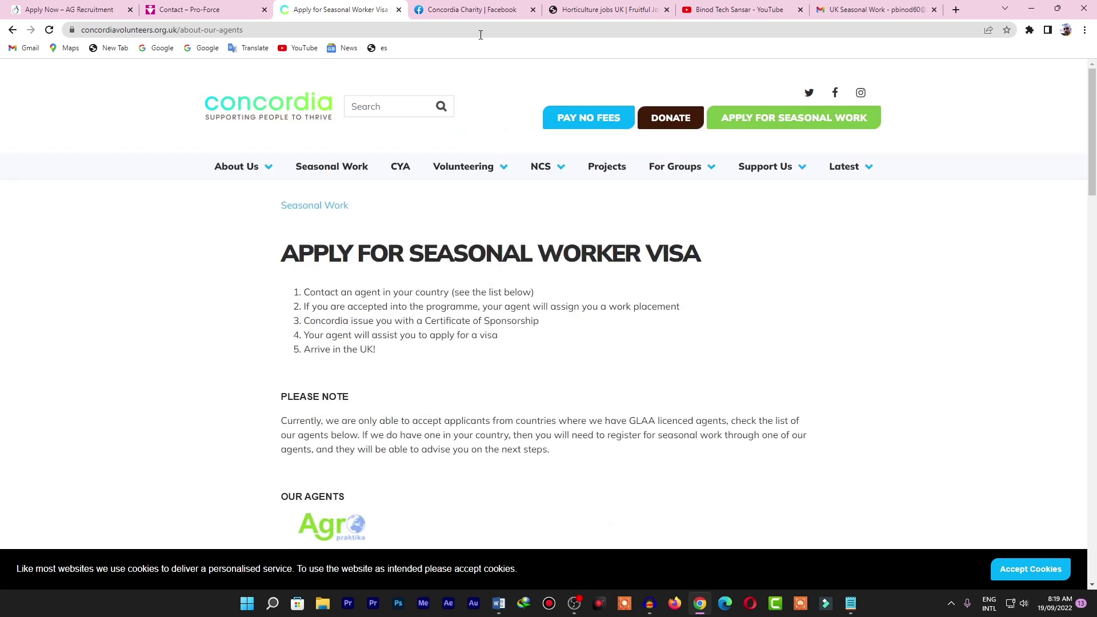
View Concordia Charity's Facebook page and the uploaded videos of the Binod Tech Sansar YouTube channel.
{"action": "left_click", "coordinate": [467, 8]}
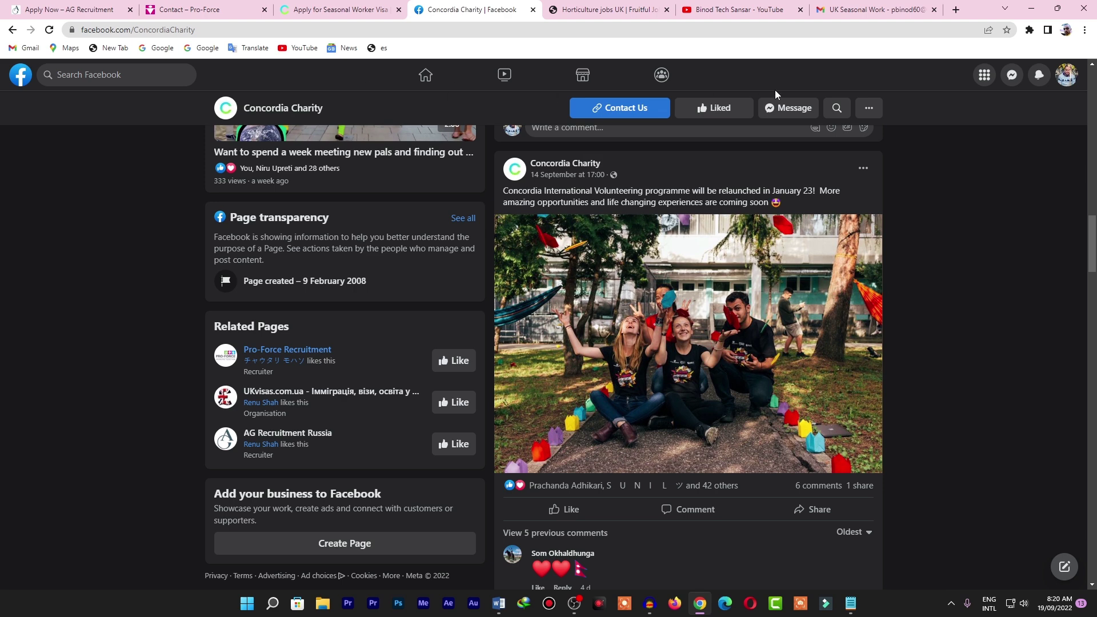
{"action": "left_click", "coordinate": [724, 13]}
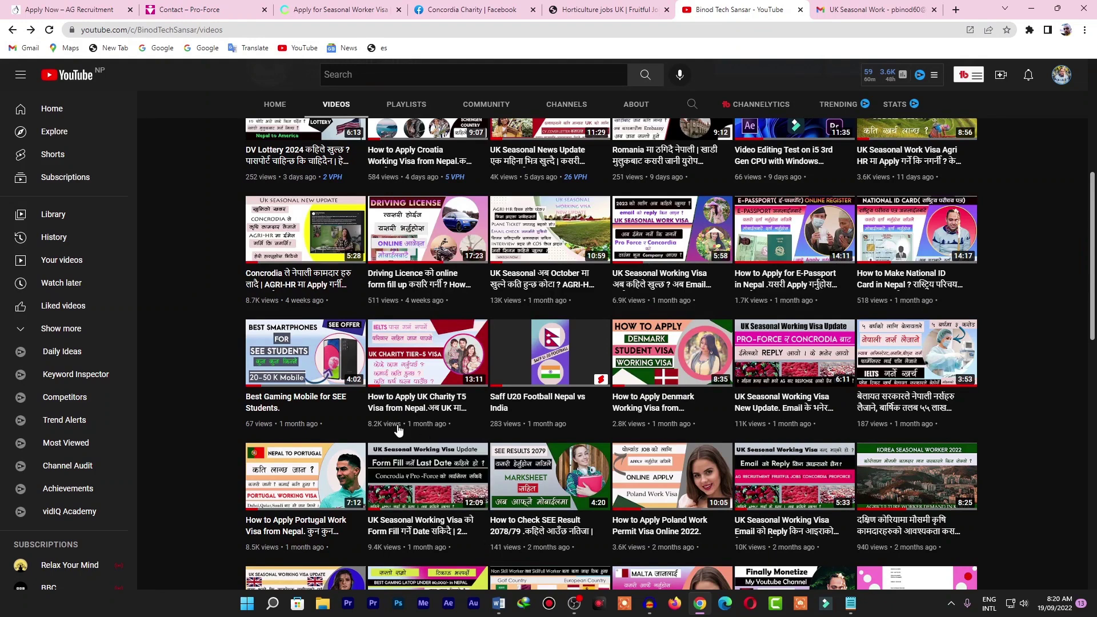
{"action": "mouse_move", "coordinate": [384, 411]}
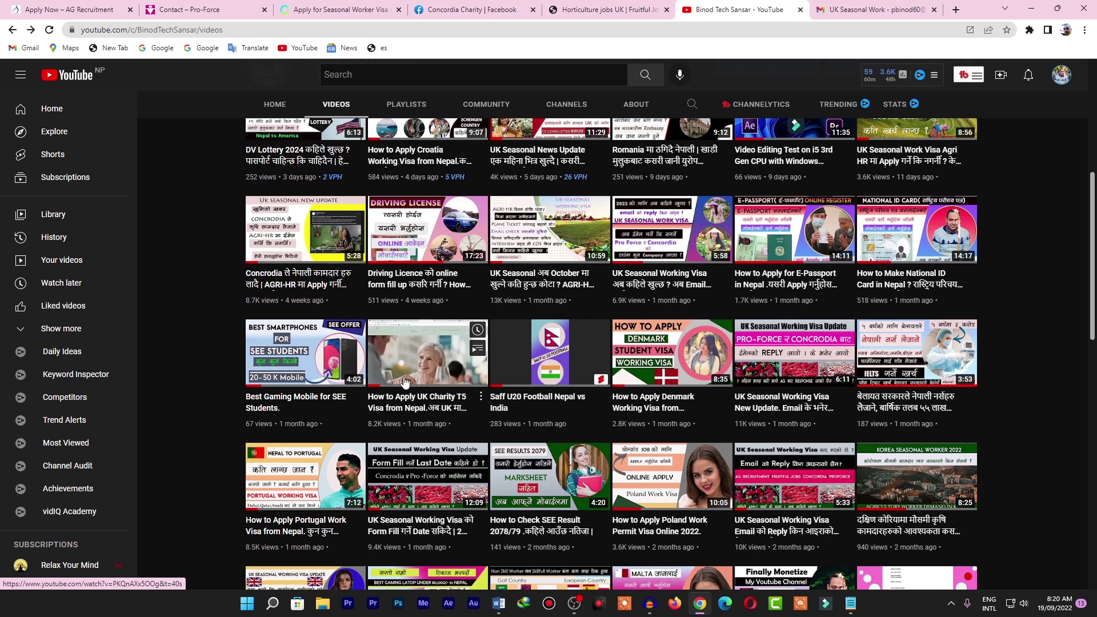
{"action": "scroll", "coordinate": [468, 422], "scroll_direction": "up", "scroll_amount": 6}
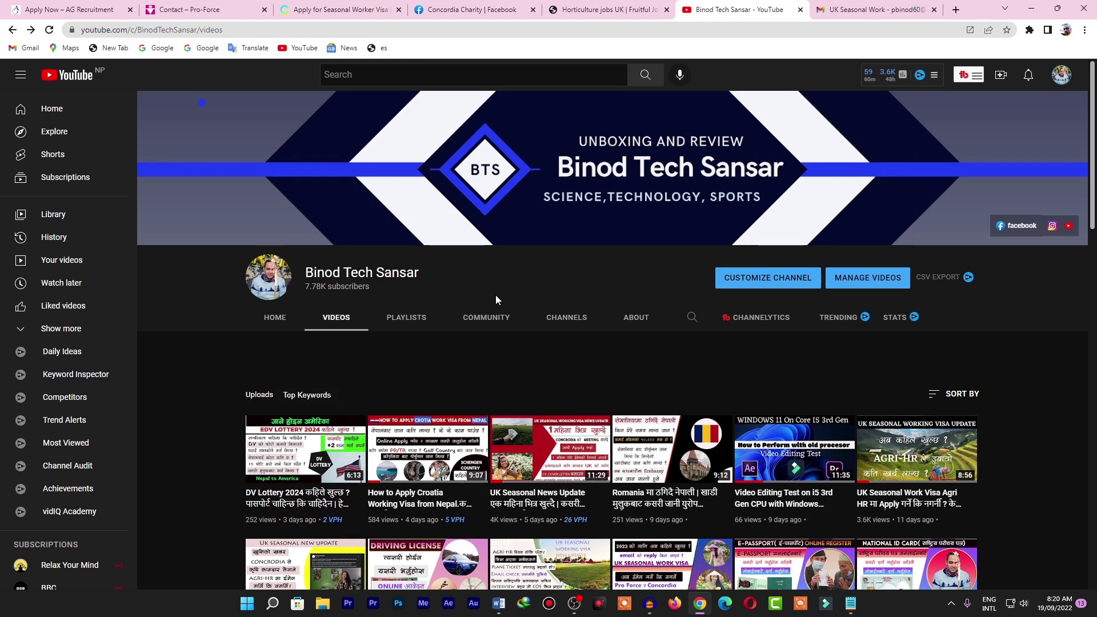
Open the managed Binod Tech Sansar Page on Facebook and dismiss the notice about the new Pages experience.
{"action": "key", "text": "ctrl+4"}
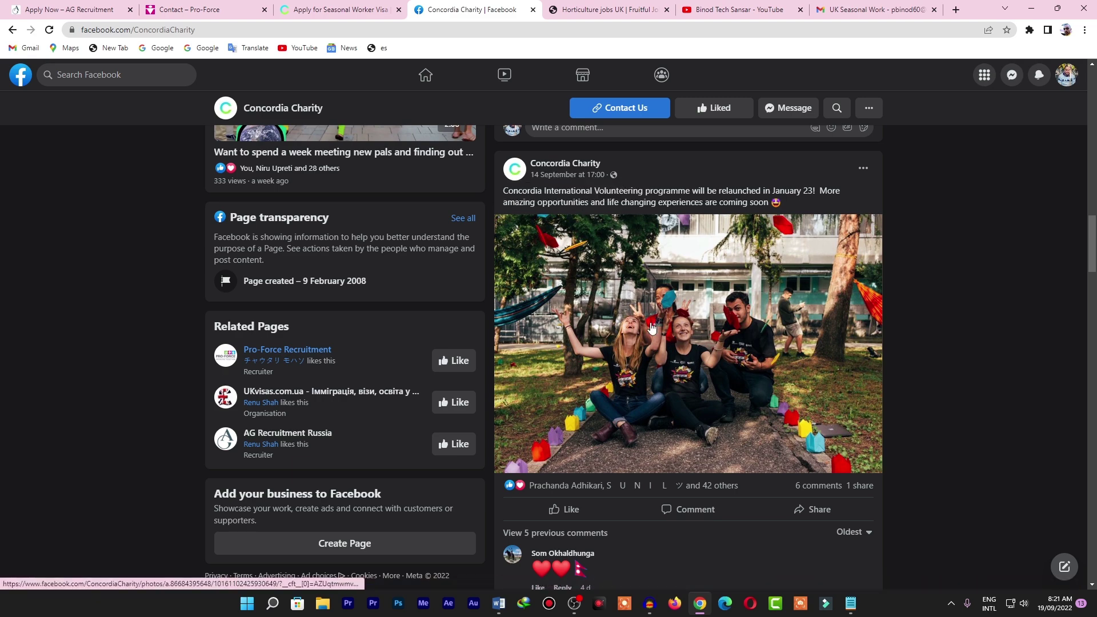
{"action": "scroll", "coordinate": [652, 327], "scroll_direction": "up", "scroll_amount": 20}
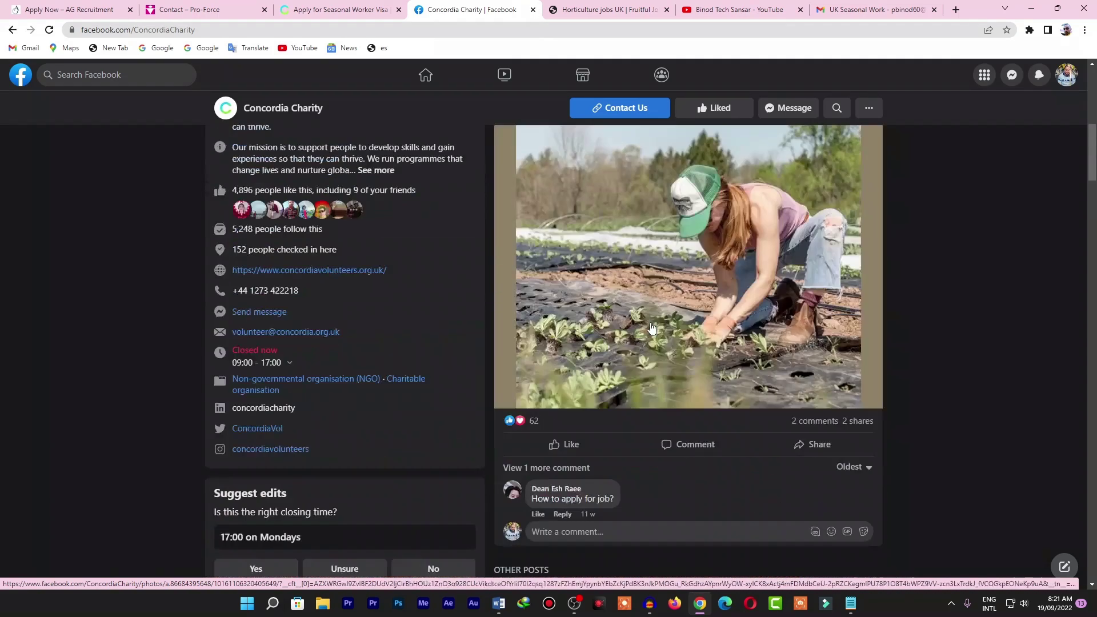
{"action": "scroll", "coordinate": [651, 328], "scroll_direction": "up", "scroll_amount": 5}
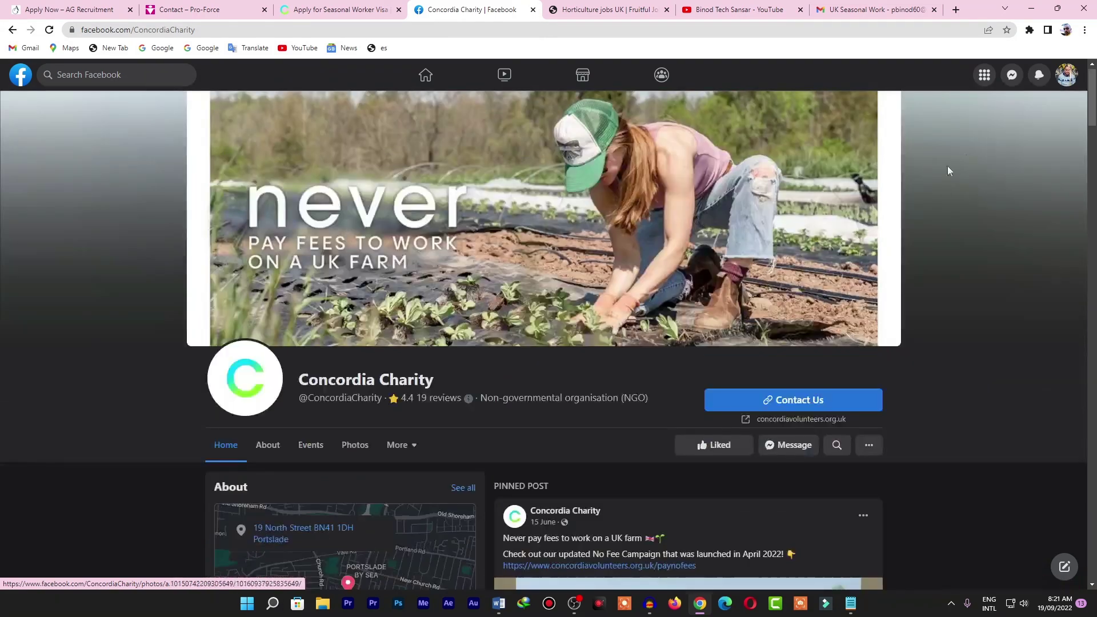
{"action": "left_click", "coordinate": [1067, 76]}
{"action": "left_click", "coordinate": [1002, 160]}
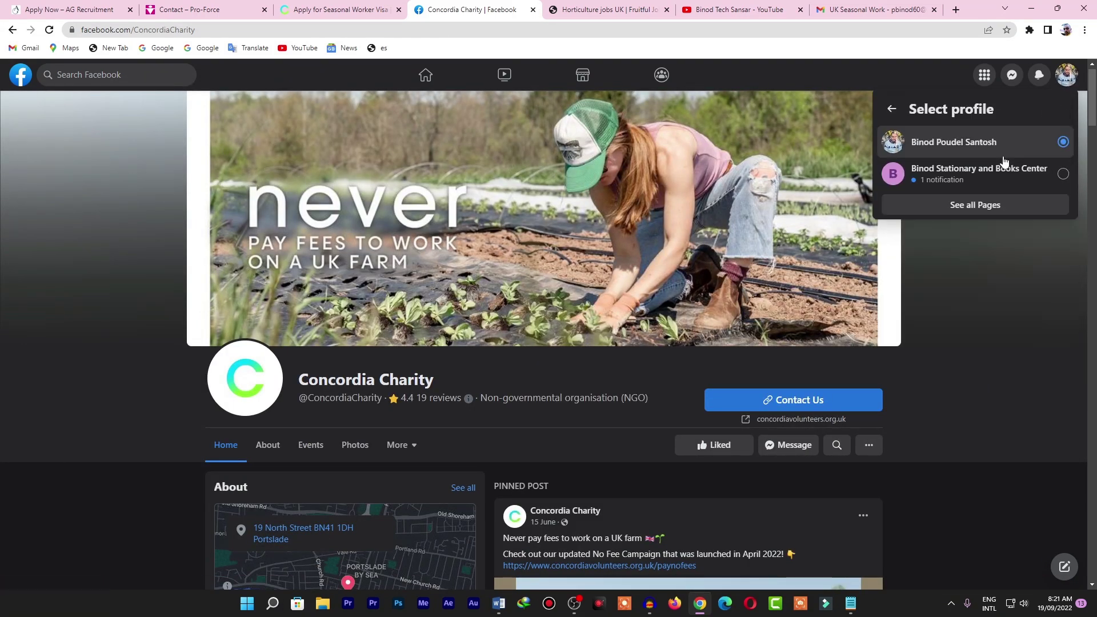
{"action": "left_click", "coordinate": [970, 206]}
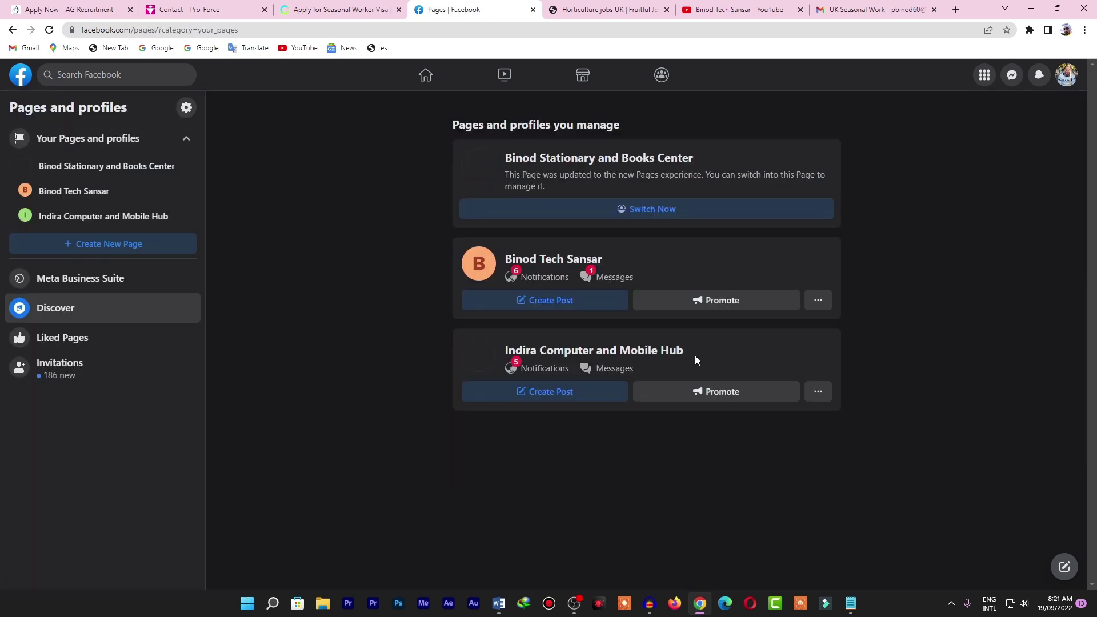
{"action": "left_click", "coordinate": [569, 264]}
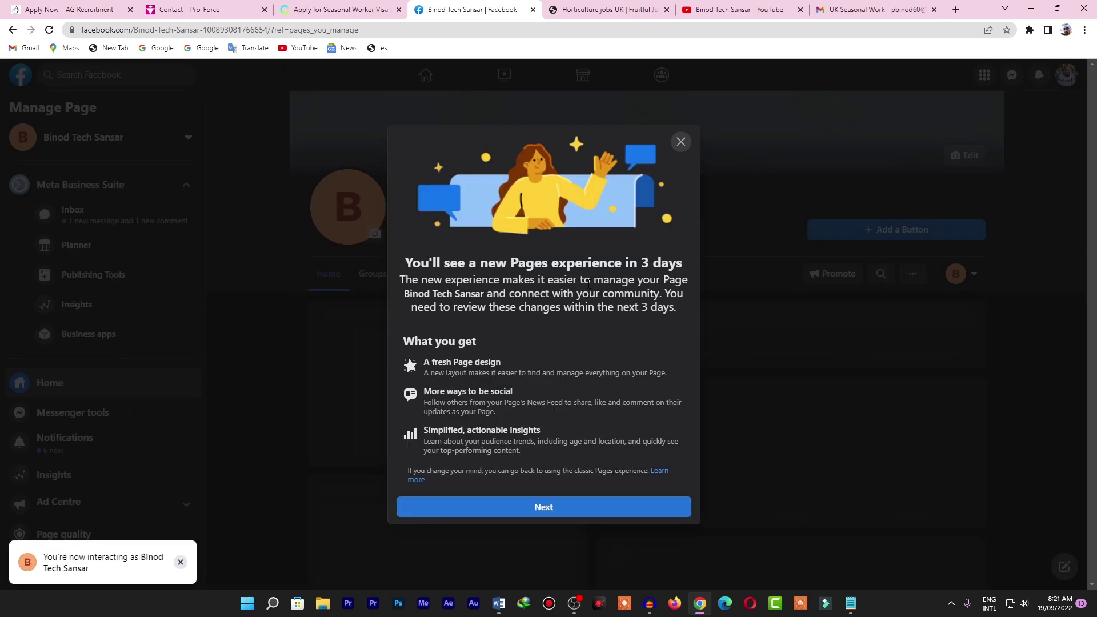
{"action": "left_click", "coordinate": [681, 142]}
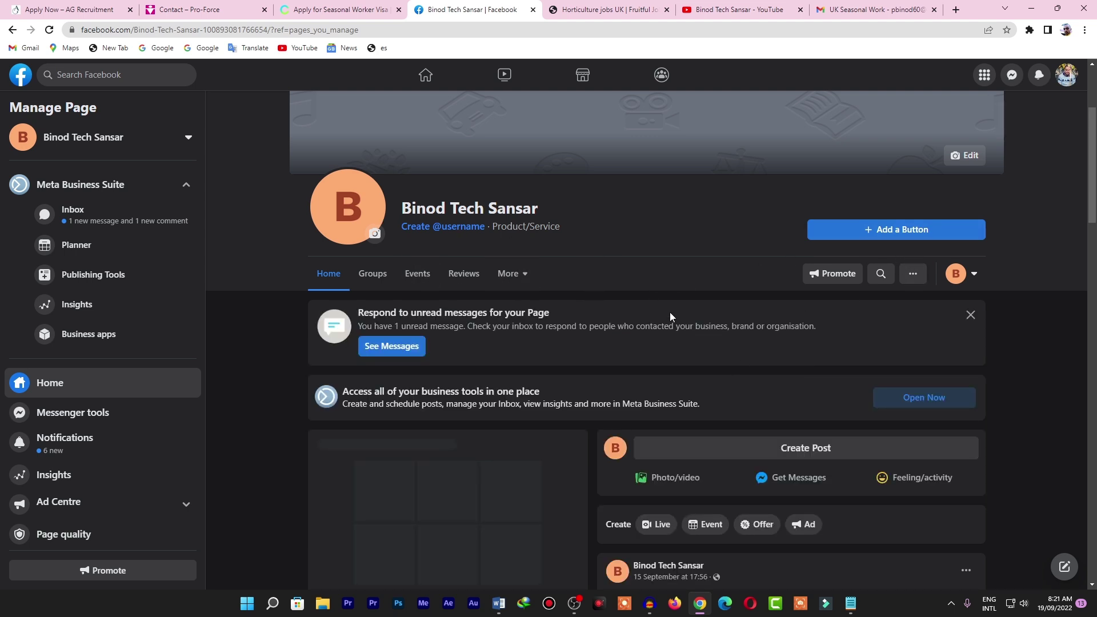
Look through the posts on the Binod Tech Sansar Facebook Page and return to its header.
{"action": "scroll", "coordinate": [670, 312], "scroll_direction": "down", "scroll_amount": 5}
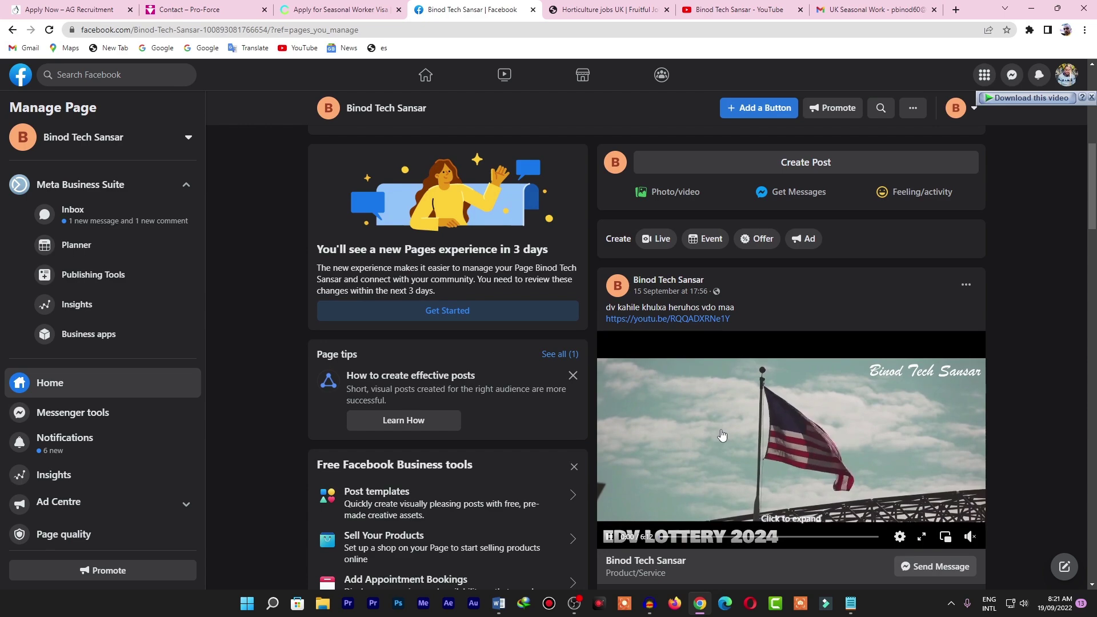
{"action": "scroll", "coordinate": [721, 434], "scroll_direction": "down", "scroll_amount": 5}
{"action": "scroll", "coordinate": [722, 434], "scroll_direction": "down", "scroll_amount": 7}
{"action": "scroll", "coordinate": [721, 429], "scroll_direction": "up", "scroll_amount": 15}
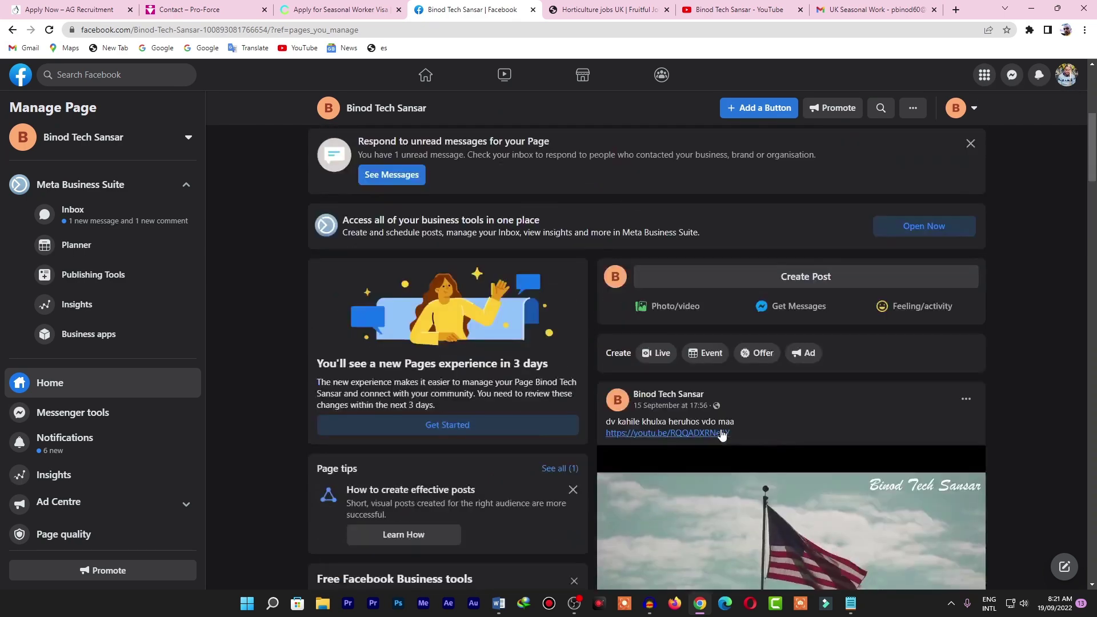
{"action": "scroll", "coordinate": [721, 429], "scroll_direction": "up", "scroll_amount": 1}
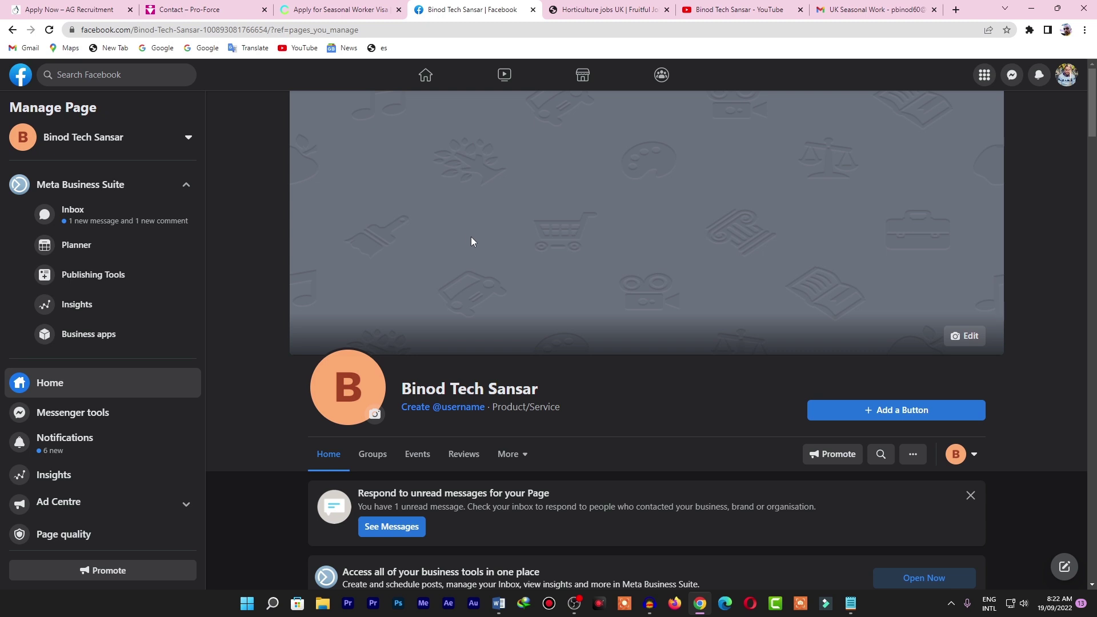
Copy the General Enquiries e-mail address from Pro-Force's contact page.
{"action": "left_click", "coordinate": [217, 8]}
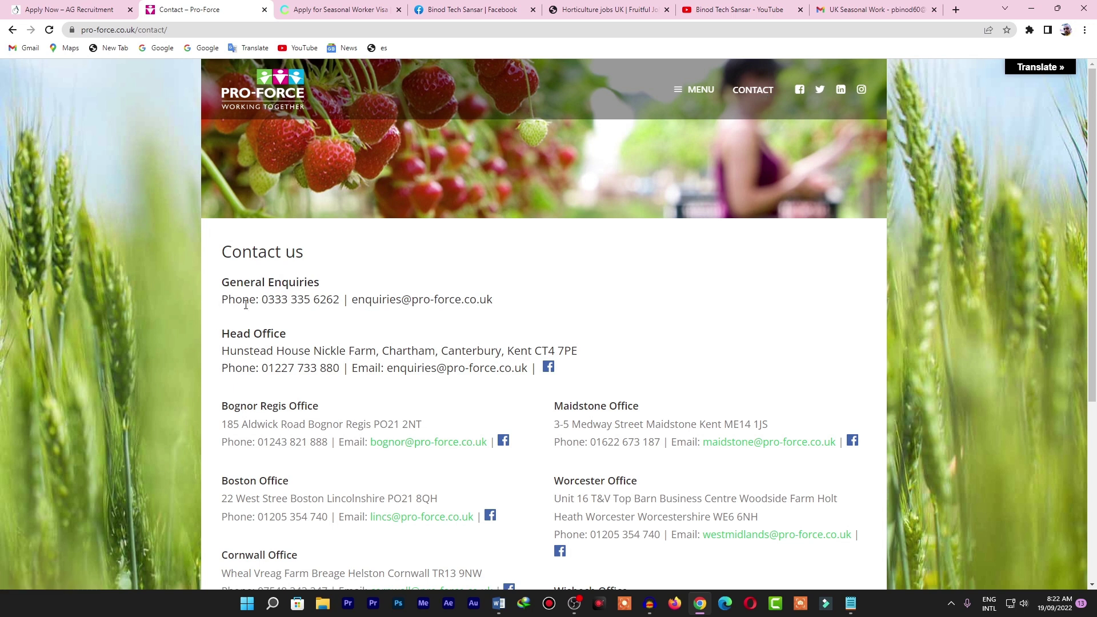
{"action": "left_click_drag", "start_coordinate": [273, 304], "coordinate": [343, 315]}
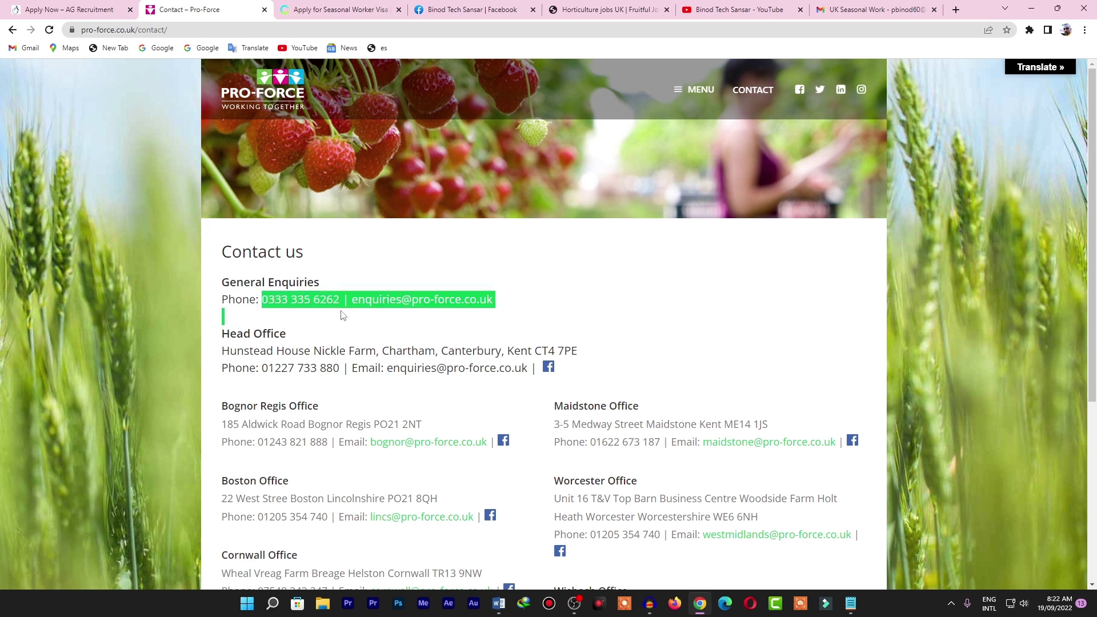
{"action": "left_click", "coordinate": [383, 268]}
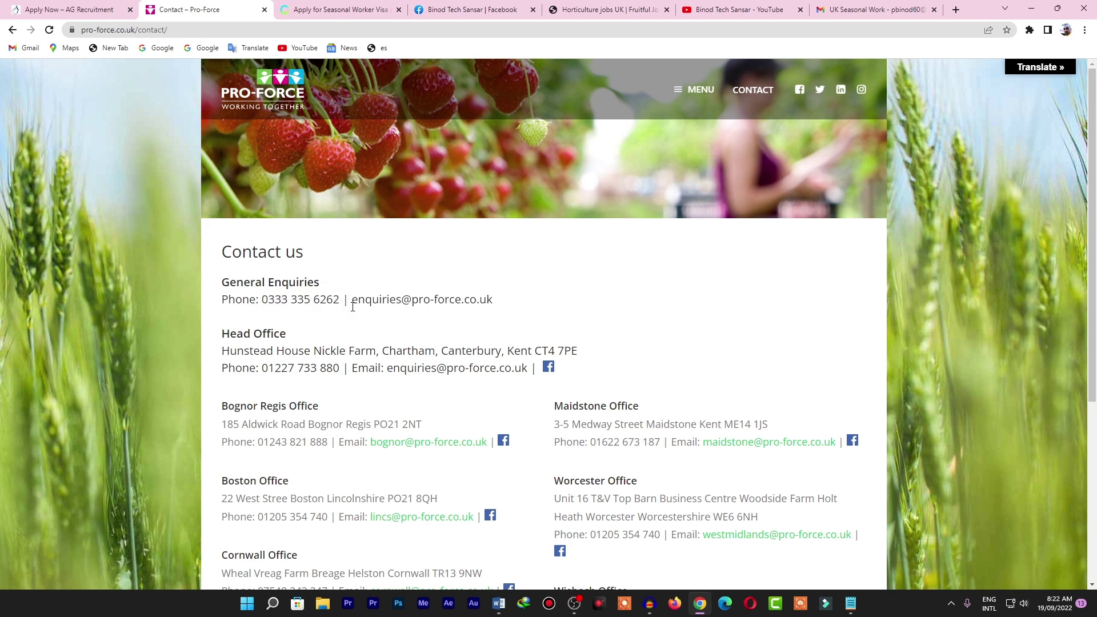
{"action": "left_click_drag", "start_coordinate": [351, 301], "coordinate": [492, 302]}
{"action": "right_click", "coordinate": [495, 312]}
{"action": "left_click", "coordinate": [496, 313]}
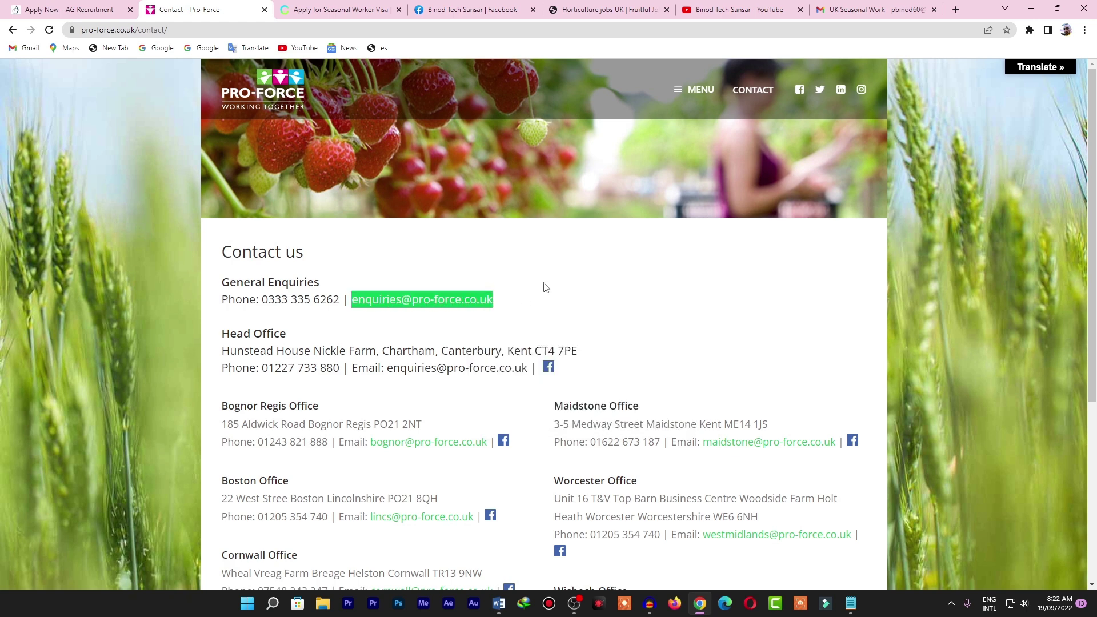
Start a new Gmail message and paste the copied Pro-Force general enquiries address as its recipient.
{"action": "left_click", "coordinate": [835, 7]}
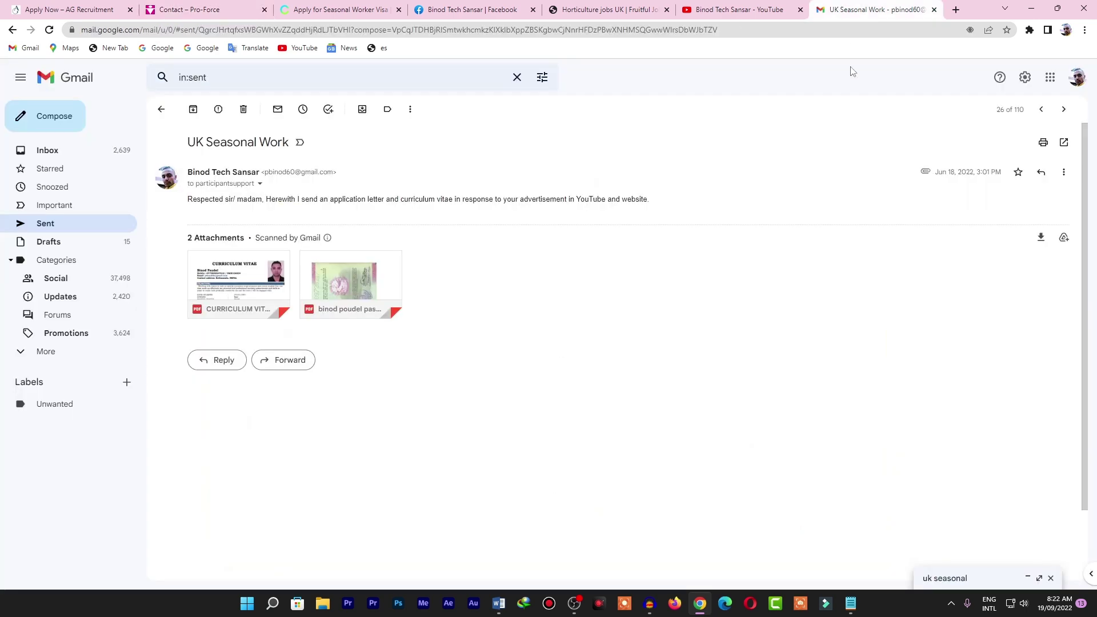
{"action": "left_click", "coordinate": [73, 117]}
{"action": "right_click", "coordinate": [749, 271]}
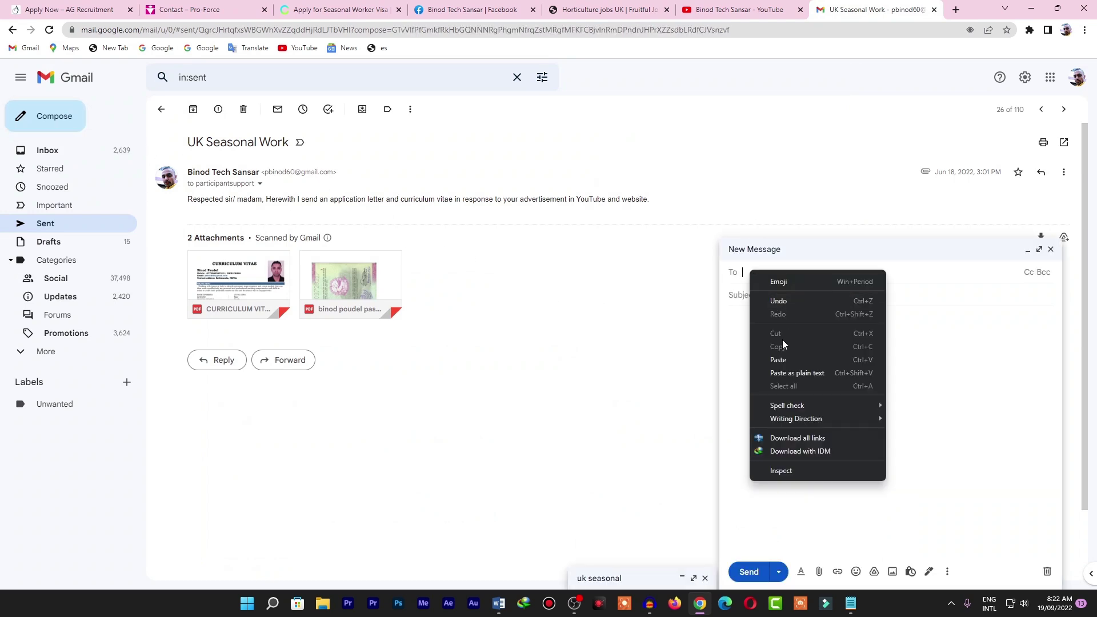
{"action": "left_click", "coordinate": [789, 360]}
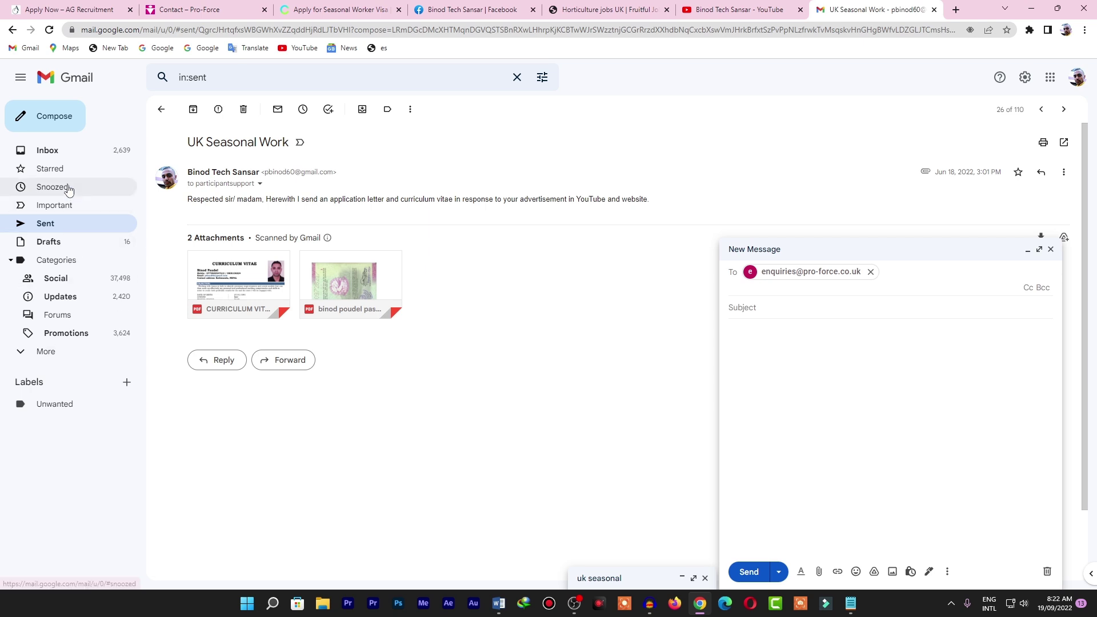
Look through the Gmail inbox for incoming messages and minimise the Pro-Force message draft.
{"action": "left_click", "coordinate": [68, 154]}
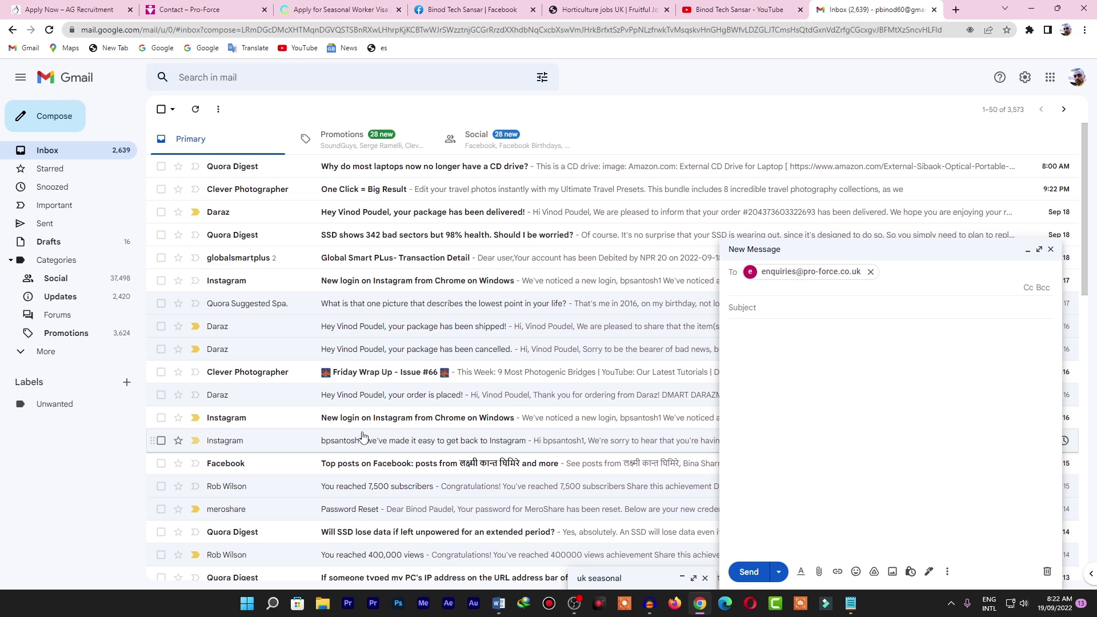
{"action": "scroll", "coordinate": [362, 435], "scroll_direction": "down", "scroll_amount": 2}
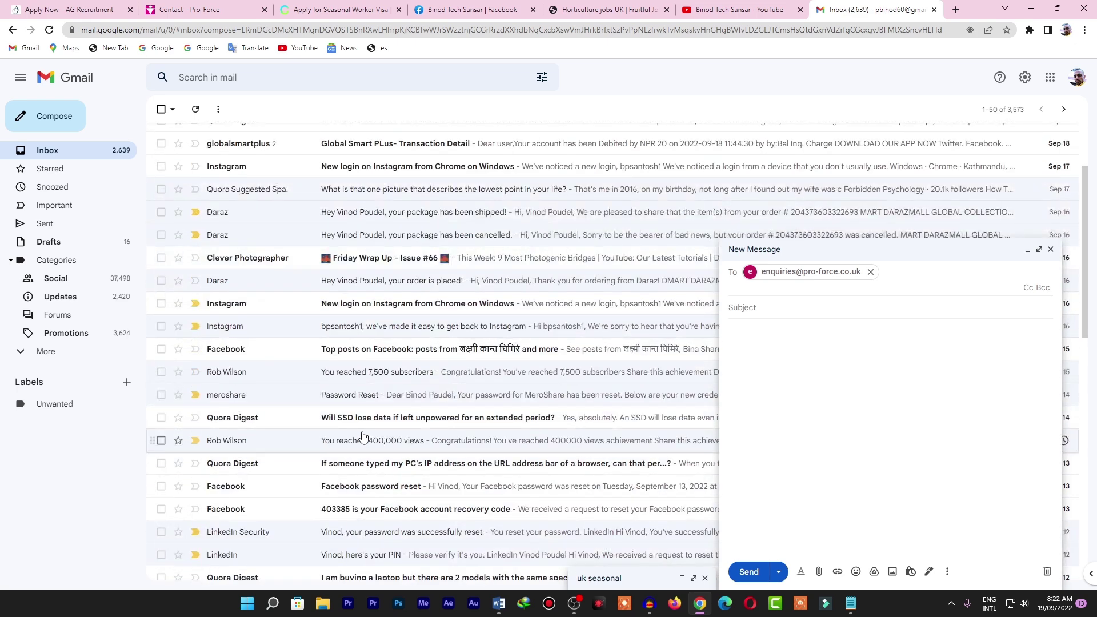
{"action": "scroll", "coordinate": [362, 436], "scroll_direction": "up", "scroll_amount": 2}
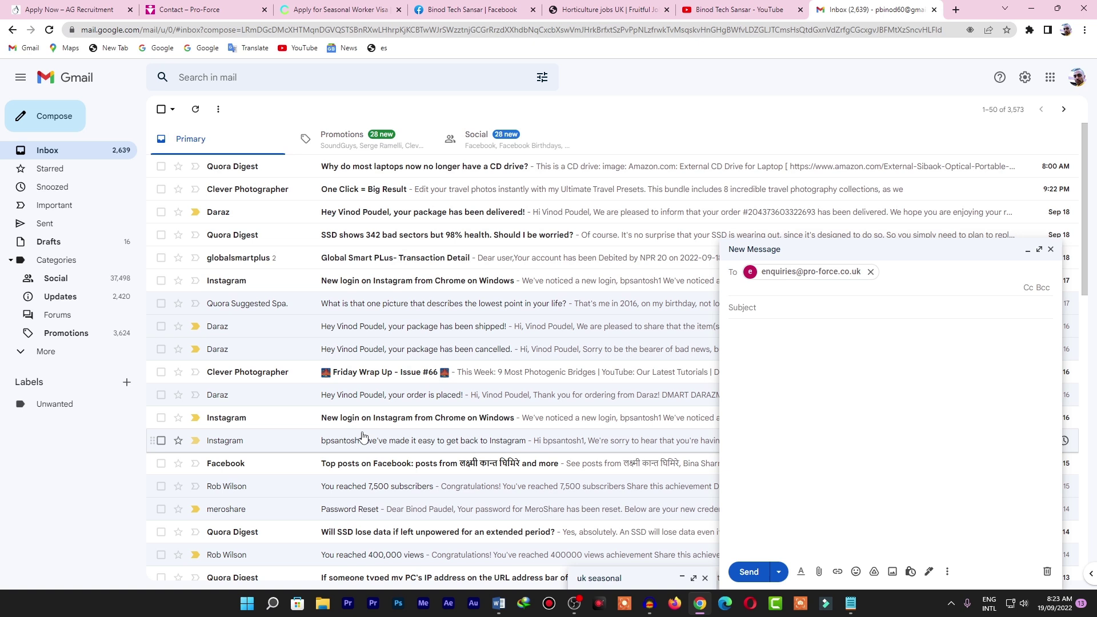
{"action": "left_click", "coordinate": [1028, 251]}
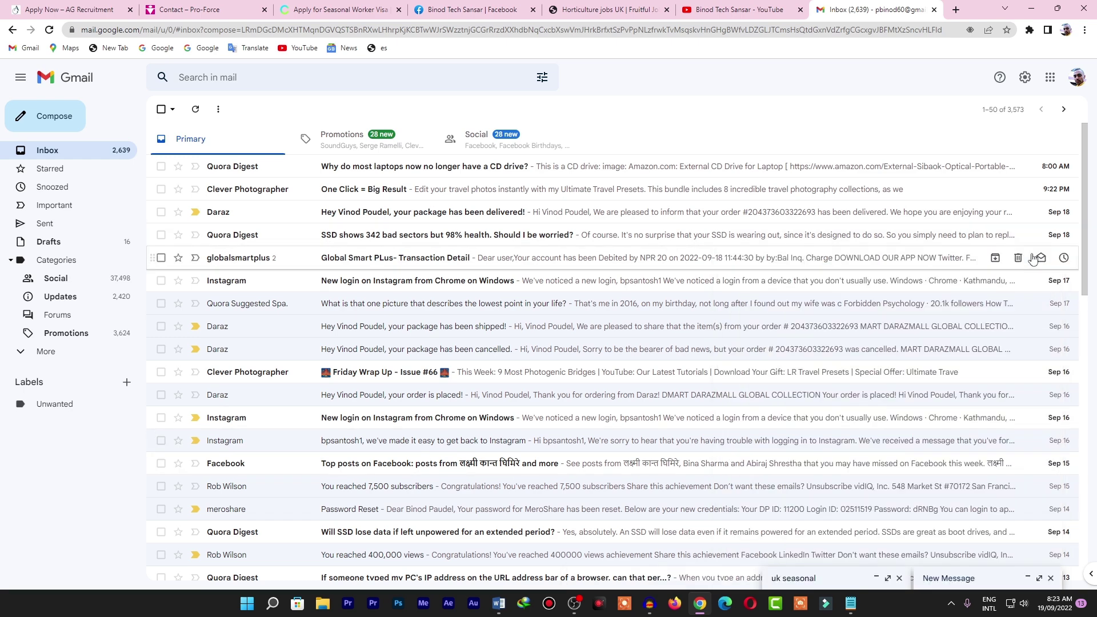
Revisit the Binod Tech Sansar YouTube channel's videos and the Facebook Page of the same name.
{"action": "left_click", "coordinate": [738, 10]}
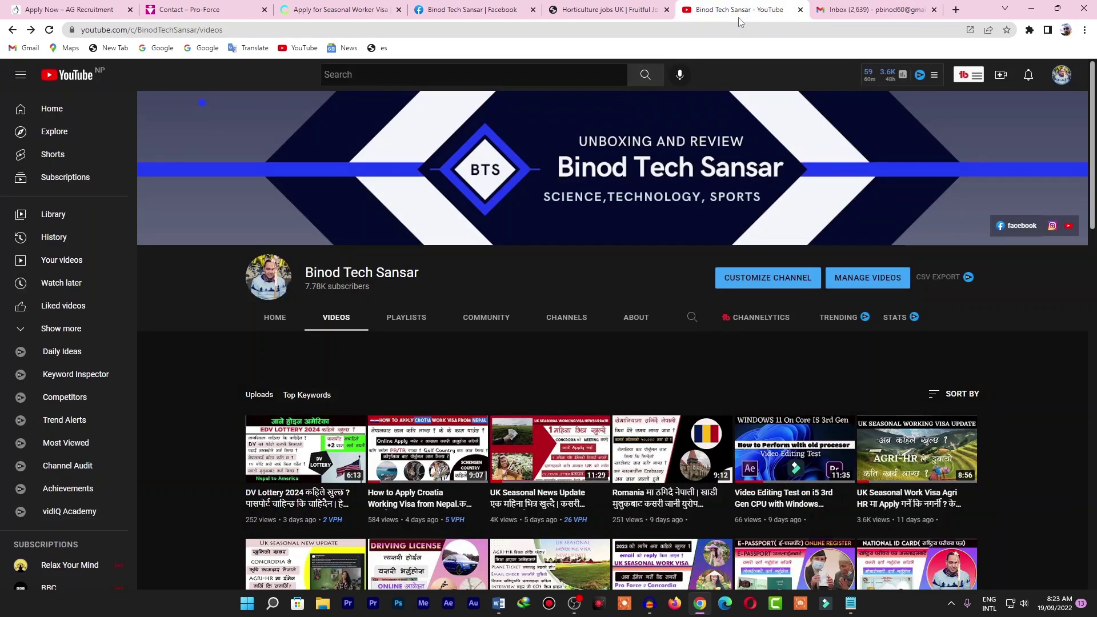
{"action": "left_click", "coordinate": [517, 5]}
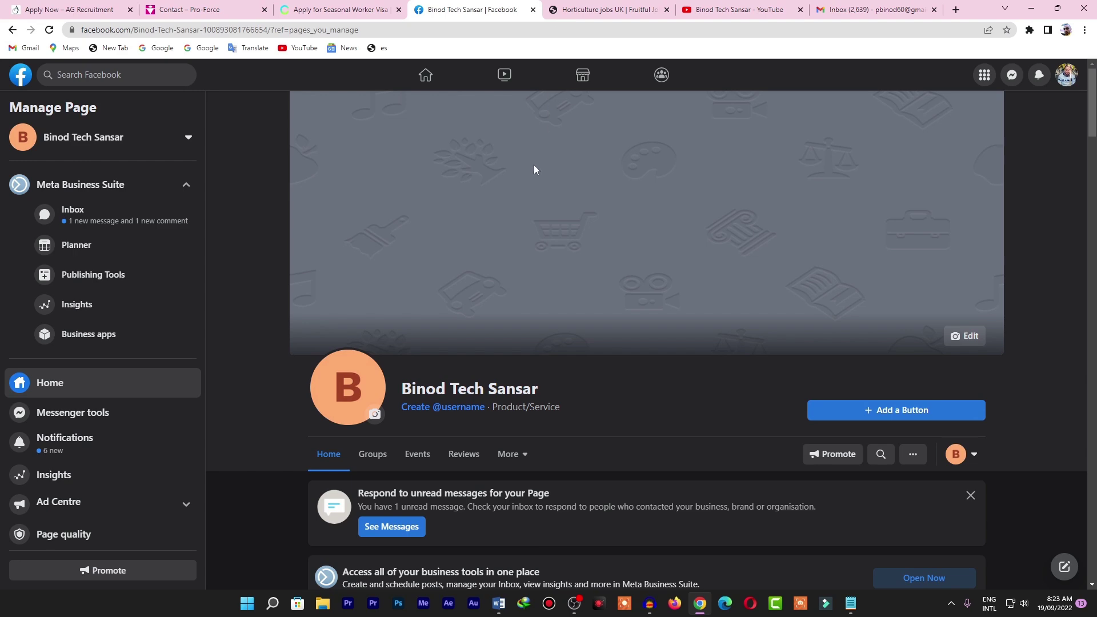
{"action": "scroll", "coordinate": [534, 328], "scroll_direction": "down", "scroll_amount": 6}
{"action": "scroll", "coordinate": [533, 328], "scroll_direction": "up", "scroll_amount": 6}
Review the filled-in AG Recruitment application form, Pro-Force's contact page and Concordia's seasonal worker visa page.
{"action": "left_click", "coordinate": [71, 5]}
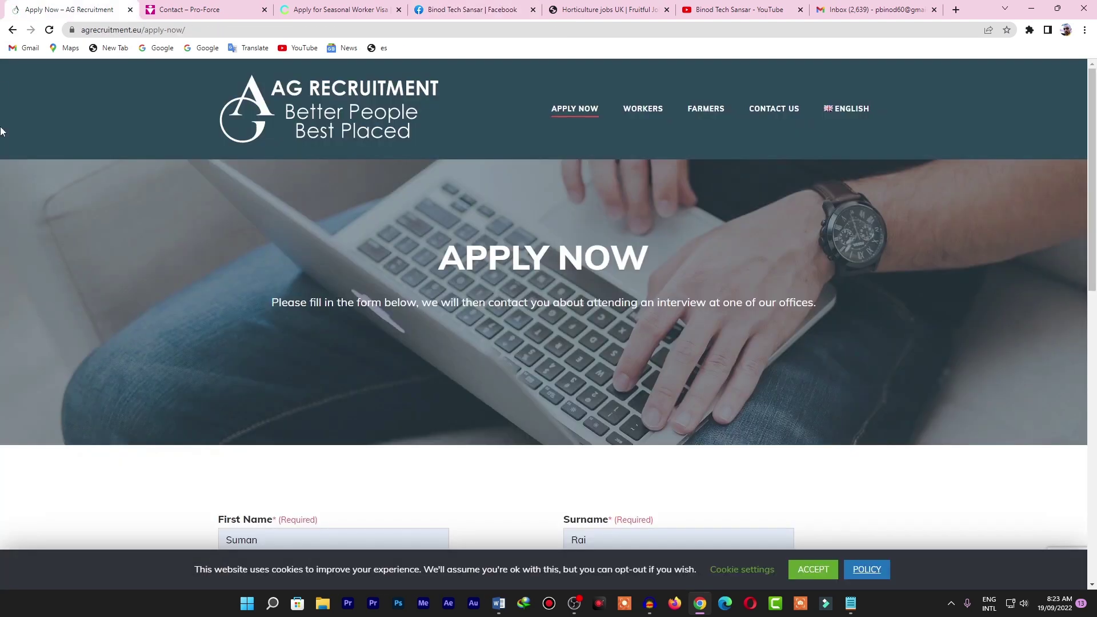
{"action": "scroll", "coordinate": [426, 460], "scroll_direction": "down", "scroll_amount": 6}
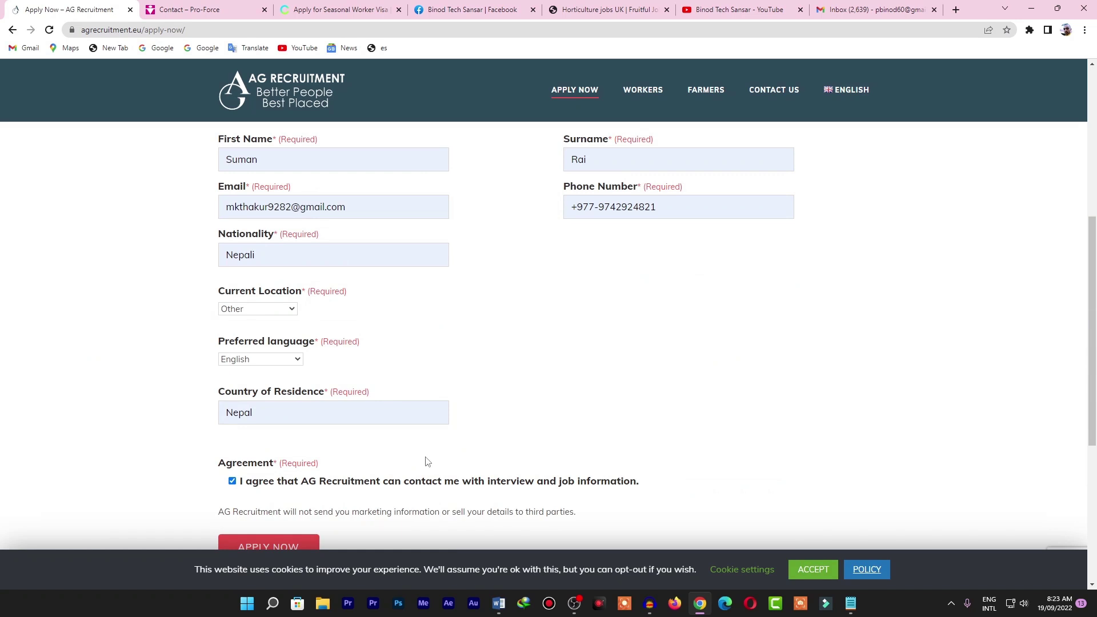
{"action": "scroll", "coordinate": [426, 460], "scroll_direction": "up", "scroll_amount": 6}
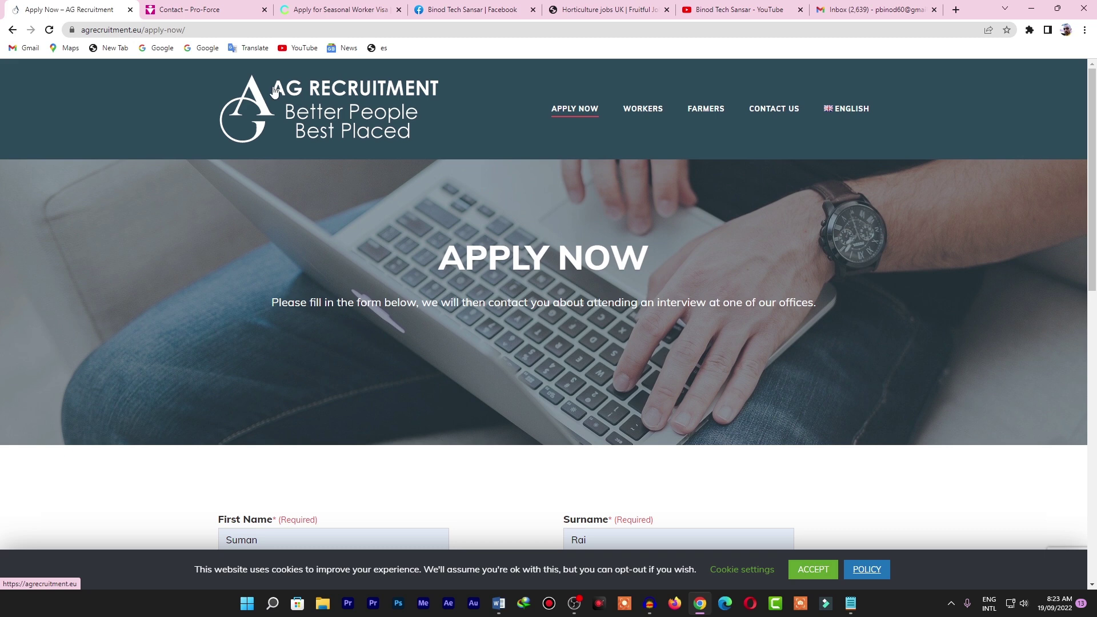
{"action": "scroll", "coordinate": [689, 352], "scroll_direction": "down", "scroll_amount": 5}
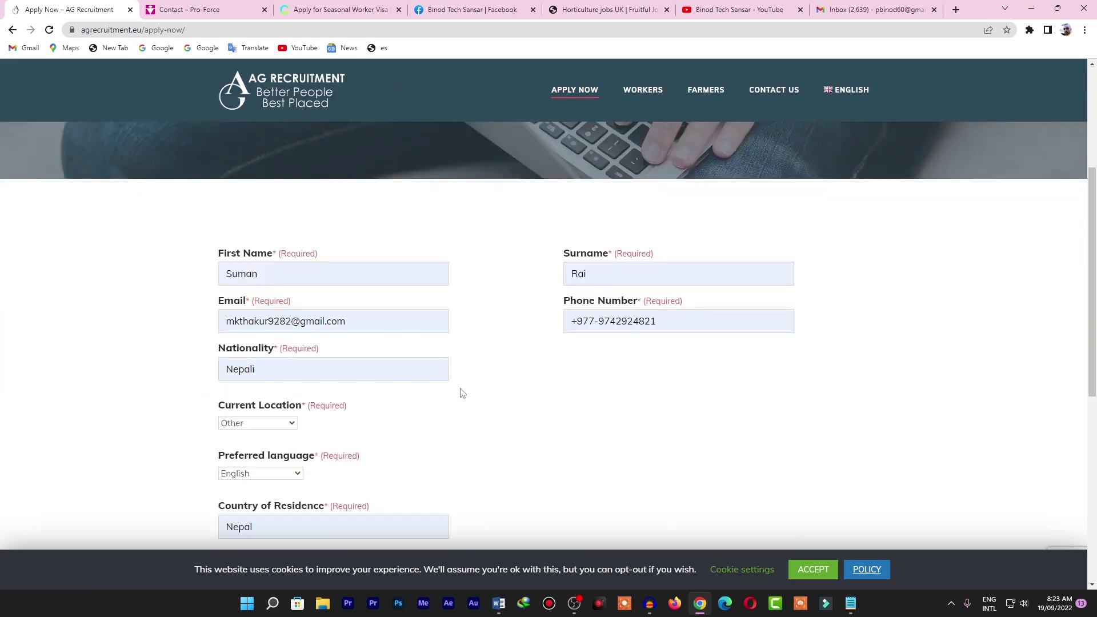
{"action": "scroll", "coordinate": [506, 406], "scroll_direction": "up", "scroll_amount": 5}
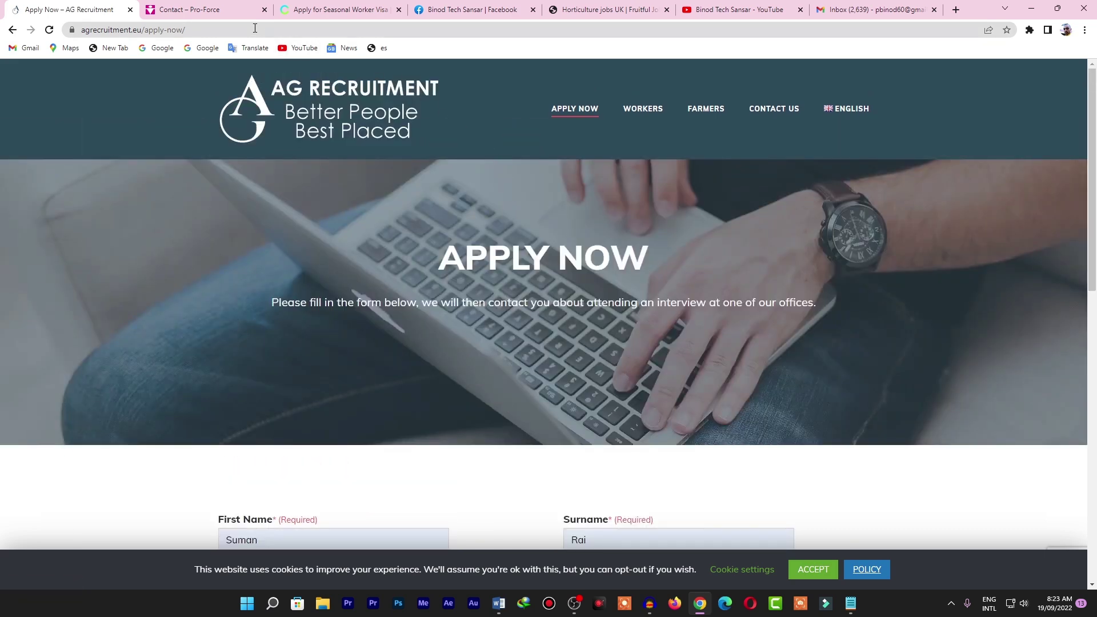
{"action": "left_click", "coordinate": [188, 12]}
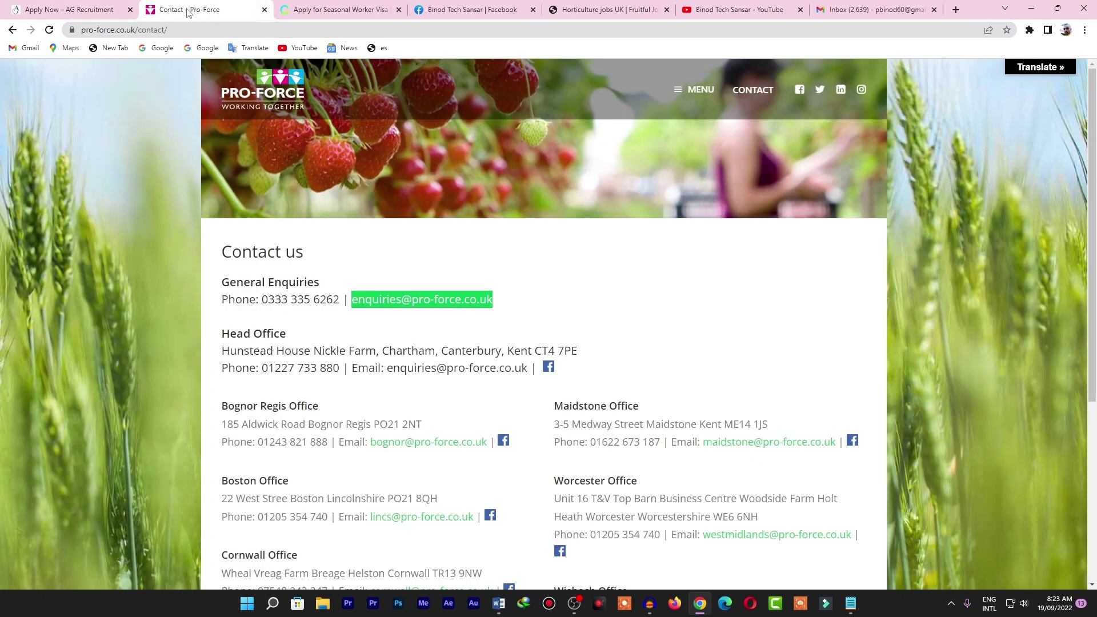
{"action": "left_click", "coordinate": [346, 12]}
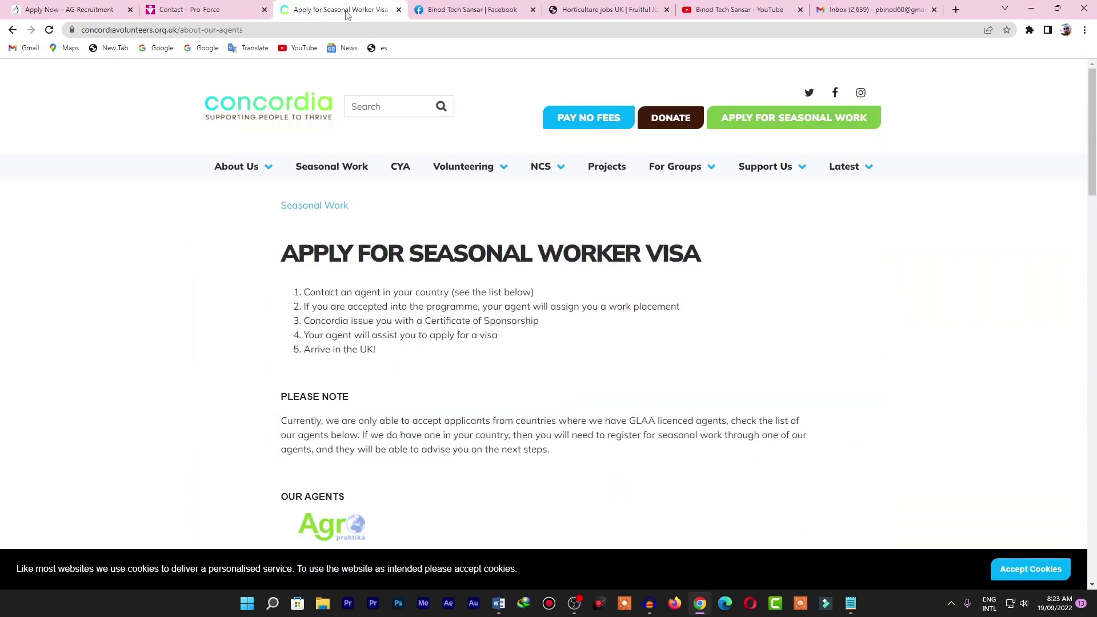
Look through the Fruitful Jobs home page, including its Seasonal Worker Scheme notice and job sectors, and return to its header.
{"action": "left_click", "coordinate": [630, 7]}
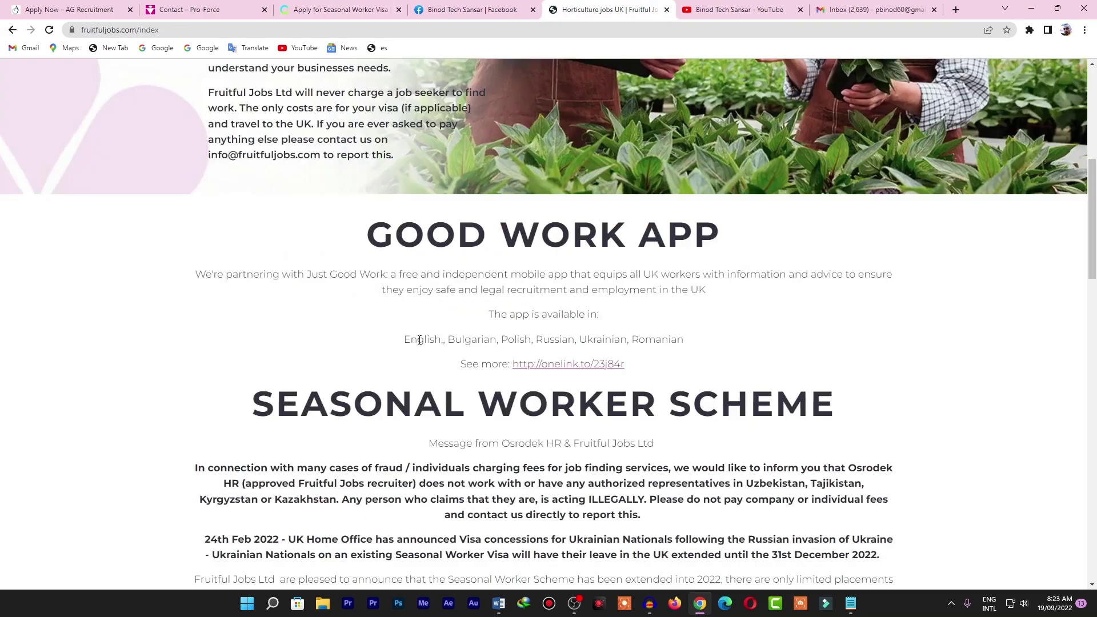
{"action": "scroll", "coordinate": [418, 340], "scroll_direction": "up", "scroll_amount": 7}
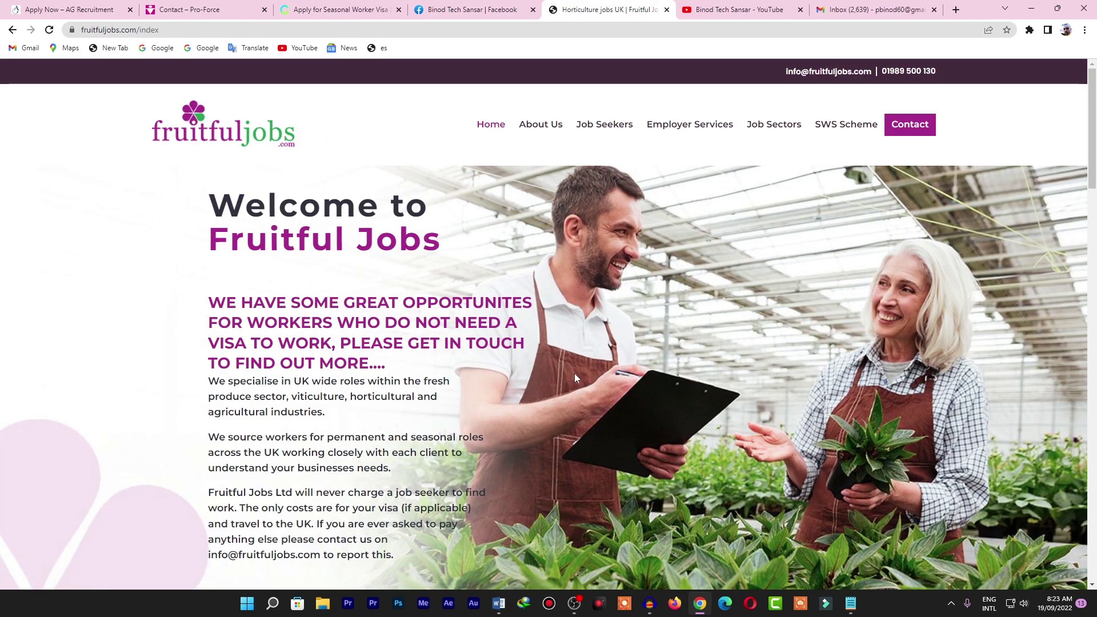
{"action": "scroll", "coordinate": [574, 377], "scroll_direction": "down", "scroll_amount": 5}
{"action": "scroll", "coordinate": [576, 378], "scroll_direction": "down", "scroll_amount": 10}
{"action": "scroll", "coordinate": [626, 410], "scroll_direction": "down", "scroll_amount": 5}
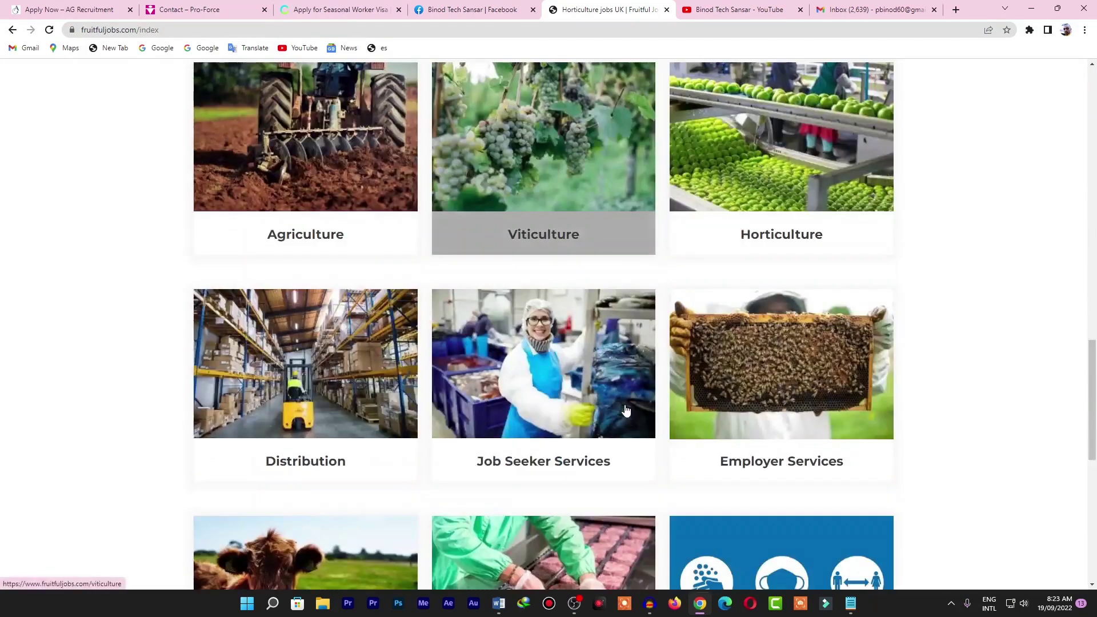
{"action": "scroll", "coordinate": [626, 410], "scroll_direction": "down", "scroll_amount": 6}
{"action": "scroll", "coordinate": [627, 411], "scroll_direction": "up", "scroll_amount": 13}
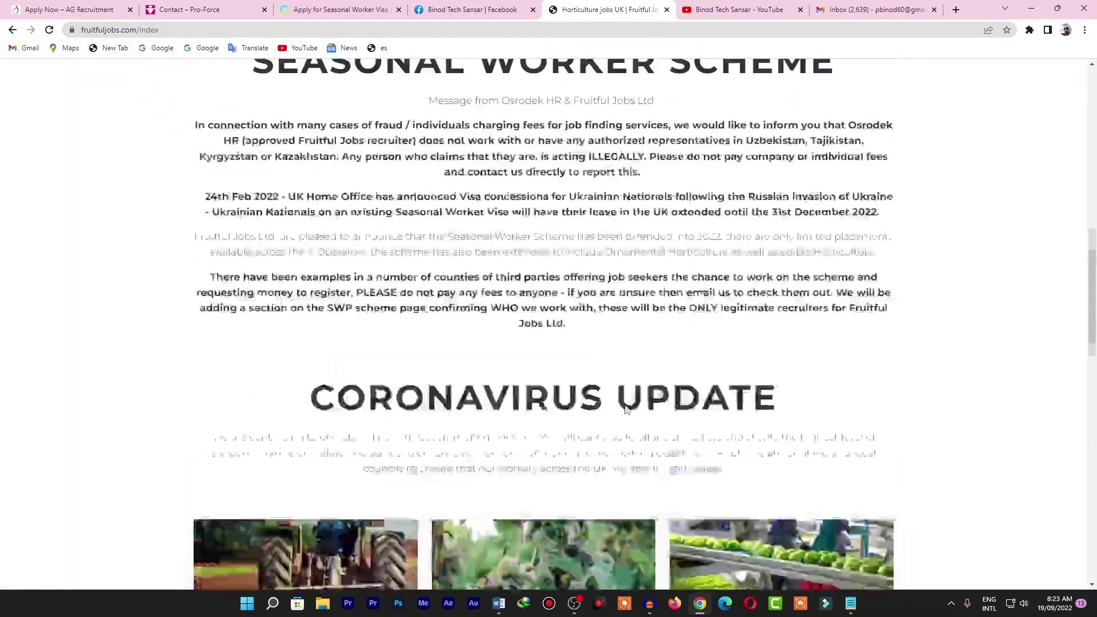
{"action": "scroll", "coordinate": [625, 409], "scroll_direction": "up", "scroll_amount": 11}
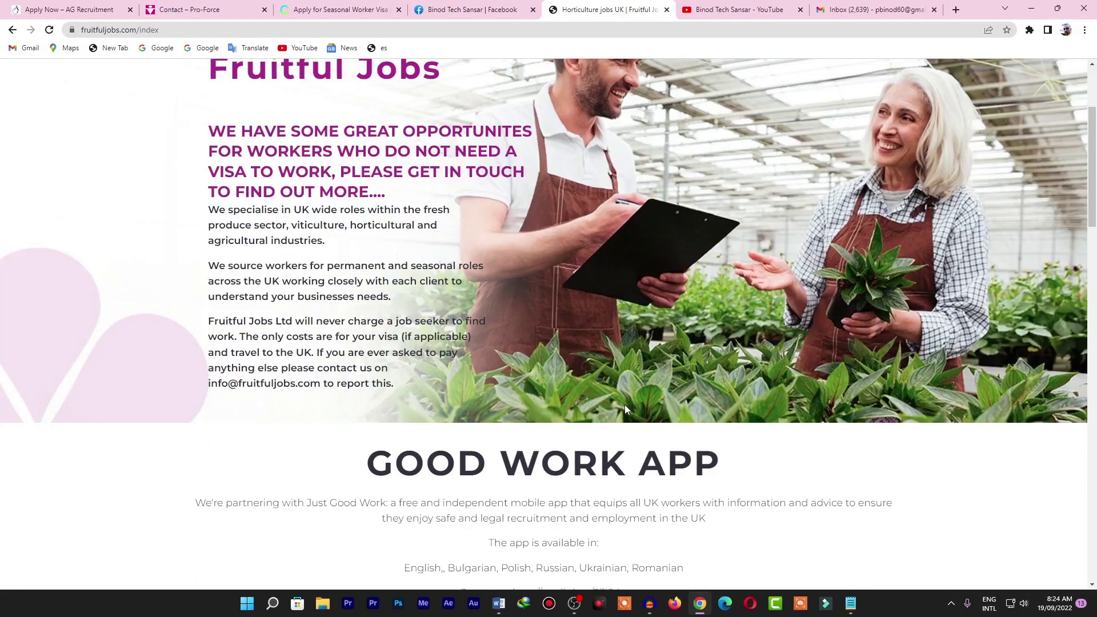
{"action": "scroll", "coordinate": [450, 403], "scroll_direction": "up", "scroll_amount": 3}
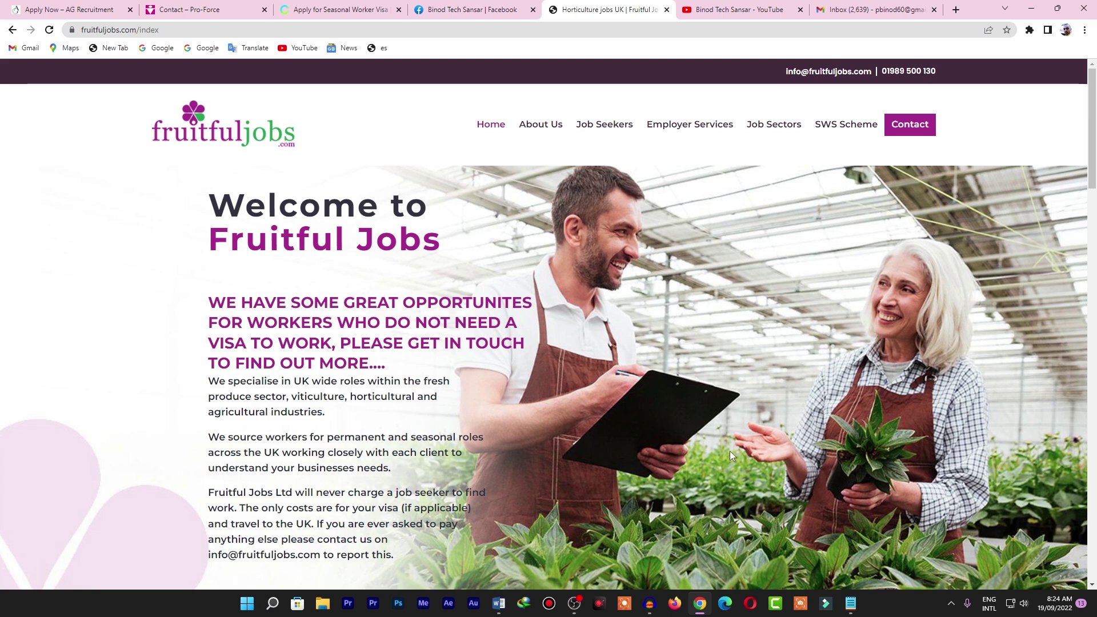
Search Google for "agri hr uk" in a new tab, open the AGRI-HR website and look through its home page.
{"action": "left_click", "coordinate": [955, 10]}
{"action": "left_click", "coordinate": [516, 313]}
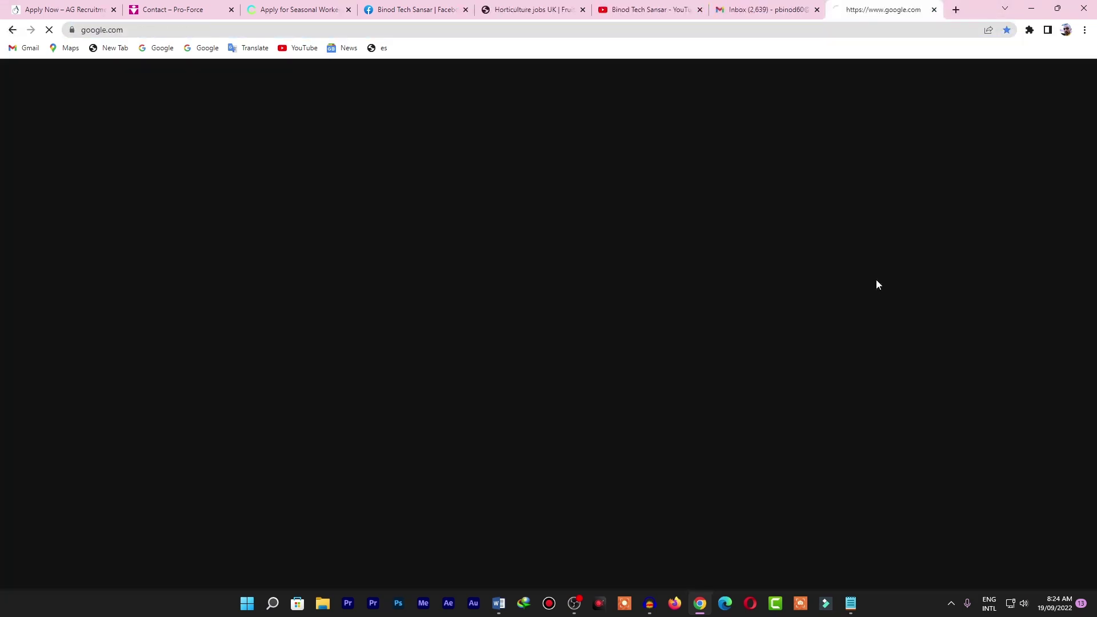
{"action": "left_click", "coordinate": [445, 292]}
{"action": "type", "text": "agrr"}
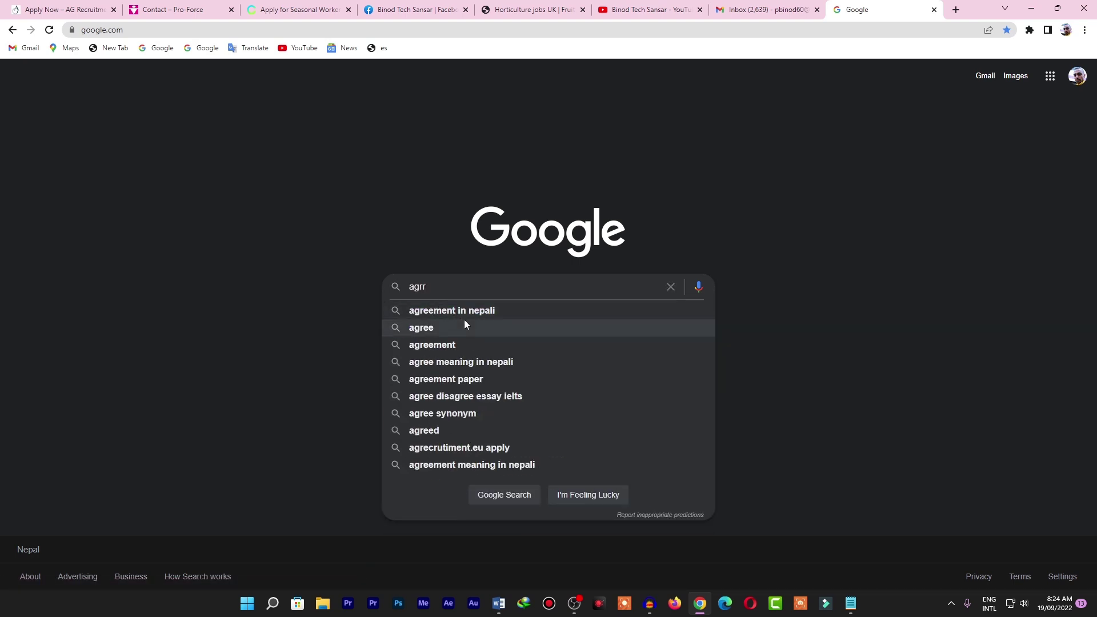
{"action": "key", "text": "BackSpace"}
{"action": "type", "text": "i"}
{"action": "left_click", "coordinate": [420, 315]}
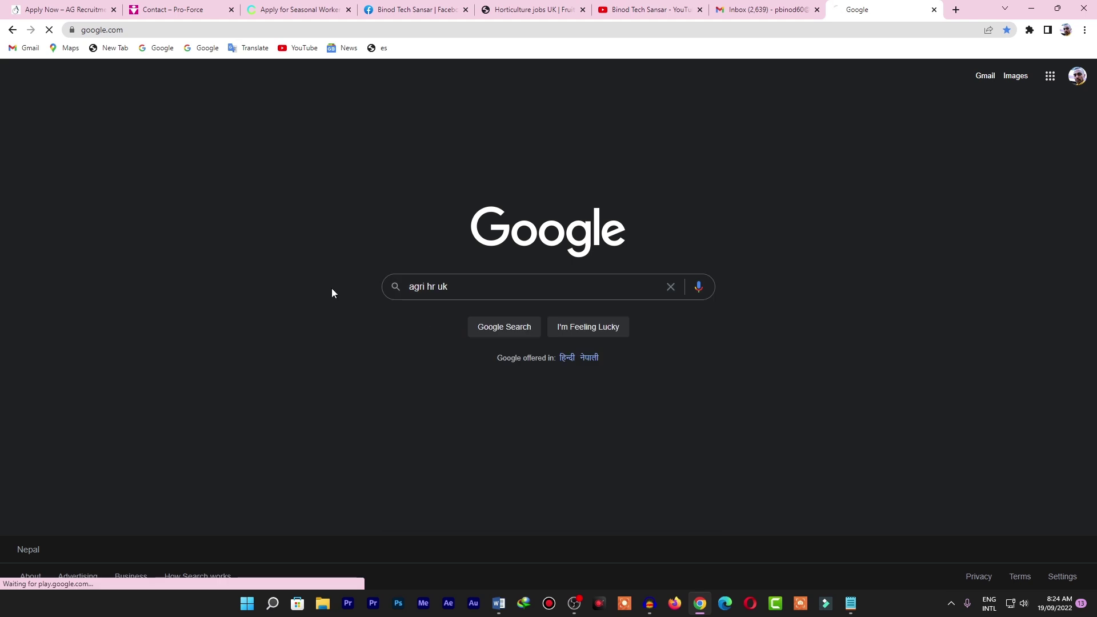
{"action": "left_click", "coordinate": [161, 187]}
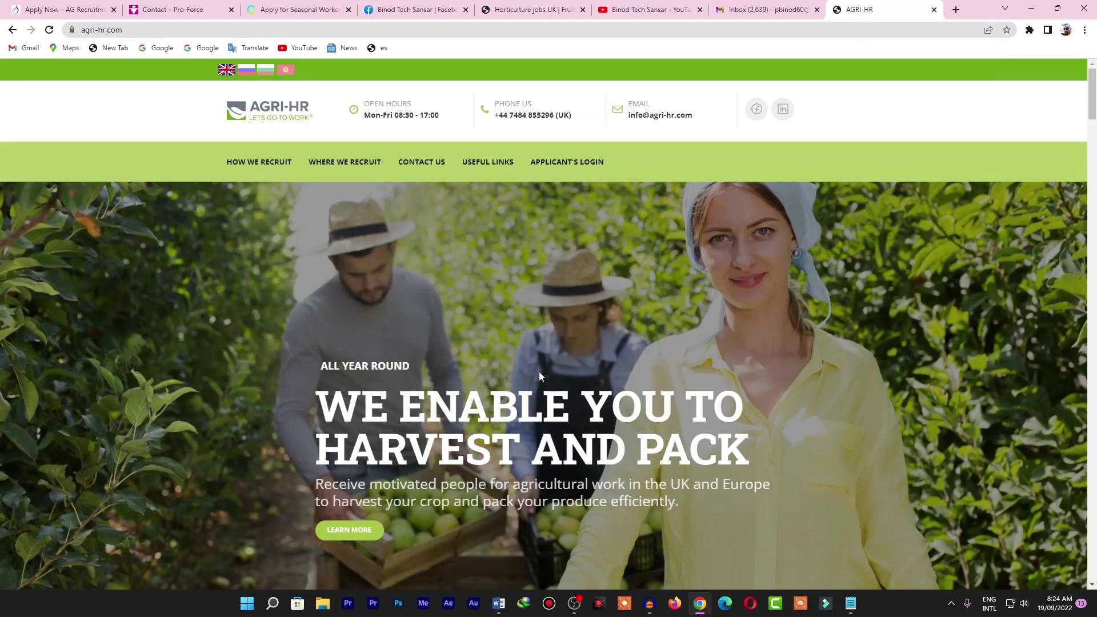
{"action": "scroll", "coordinate": [540, 372], "scroll_direction": "down", "scroll_amount": 12}
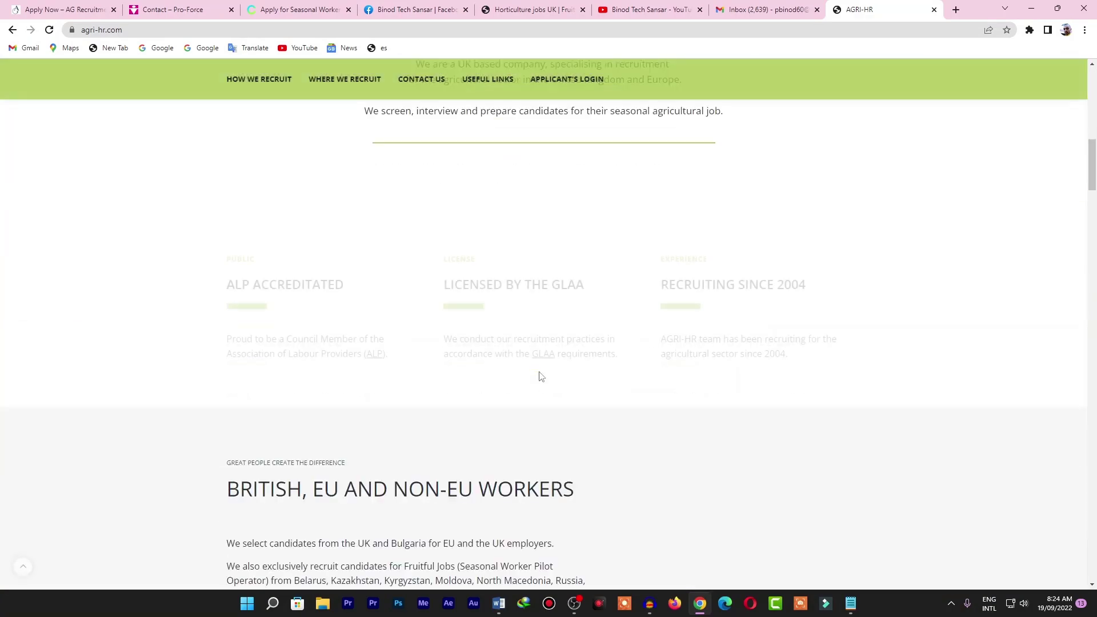